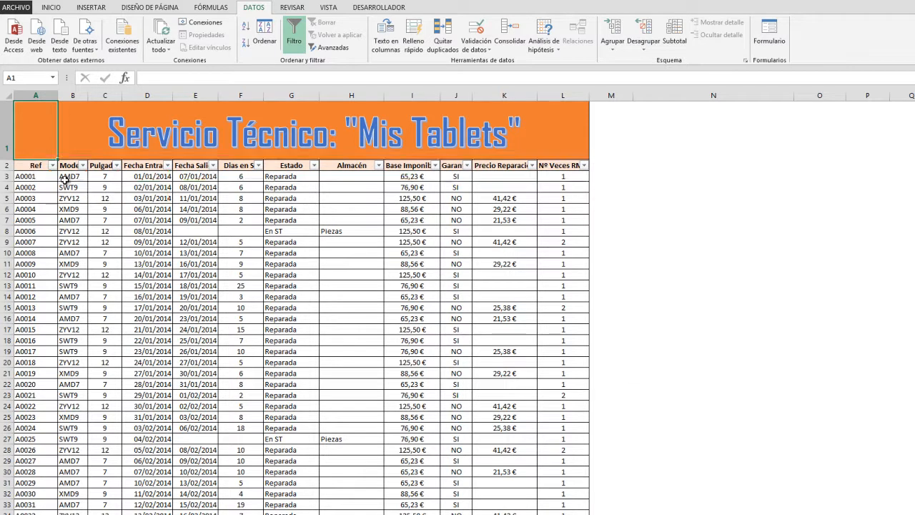
# Turn off the filter on the repair table's header row, starting from the Ref heading in A2.
pyautogui.click(39, 168)
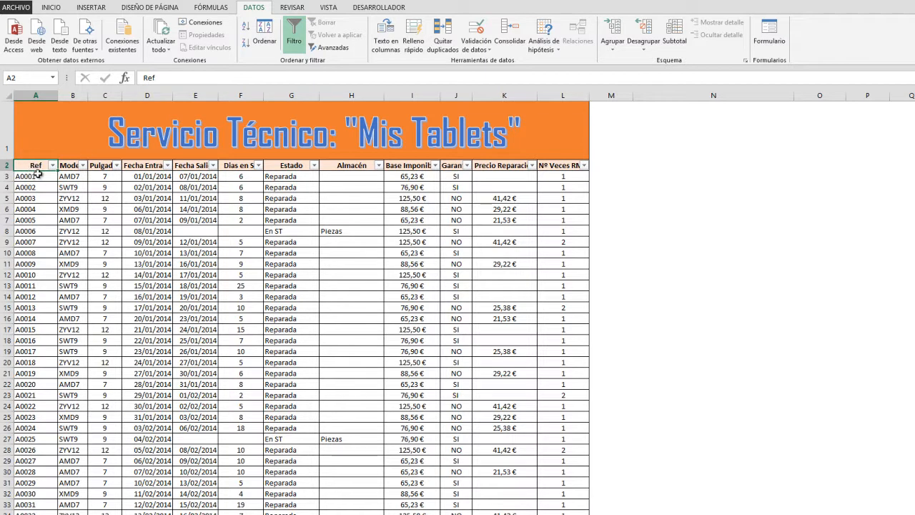
pyautogui.click(295, 37)
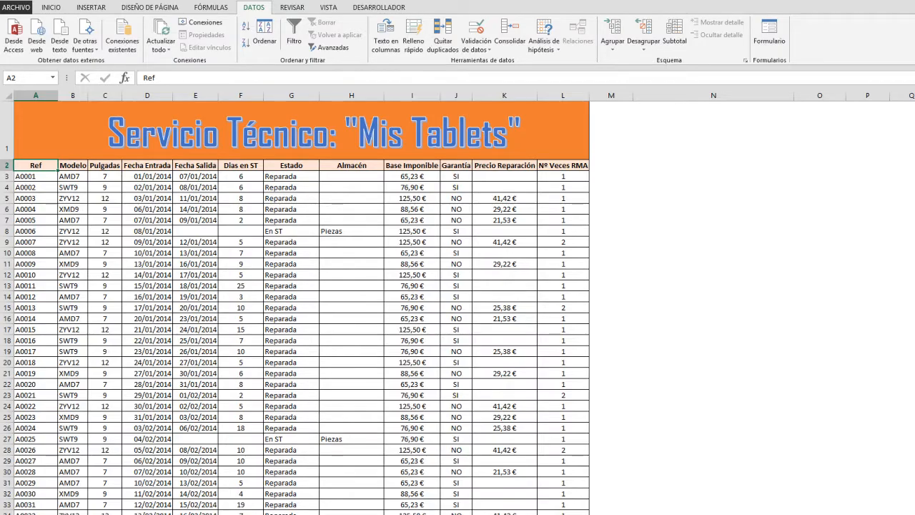
pyautogui.scroll(-20, 457, 307)
pyautogui.scroll(20, 457, 308)
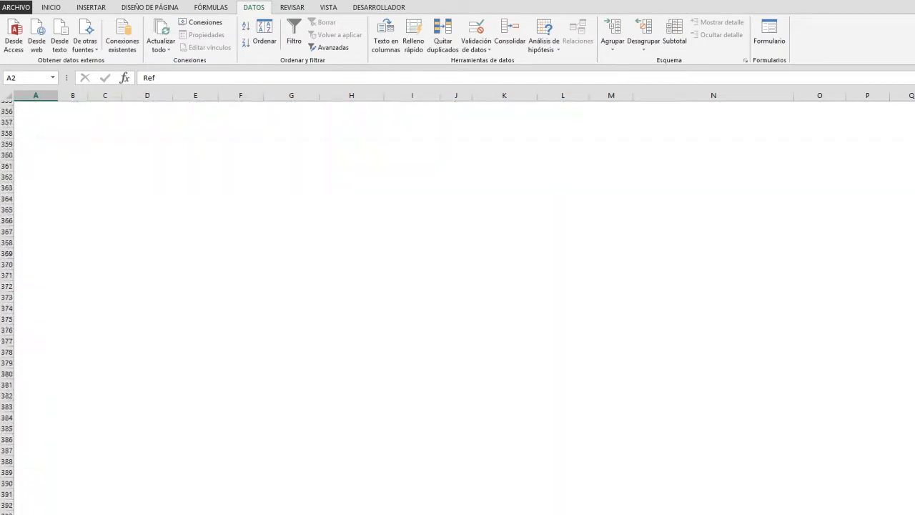
pyautogui.scroll(20, 296, 306)
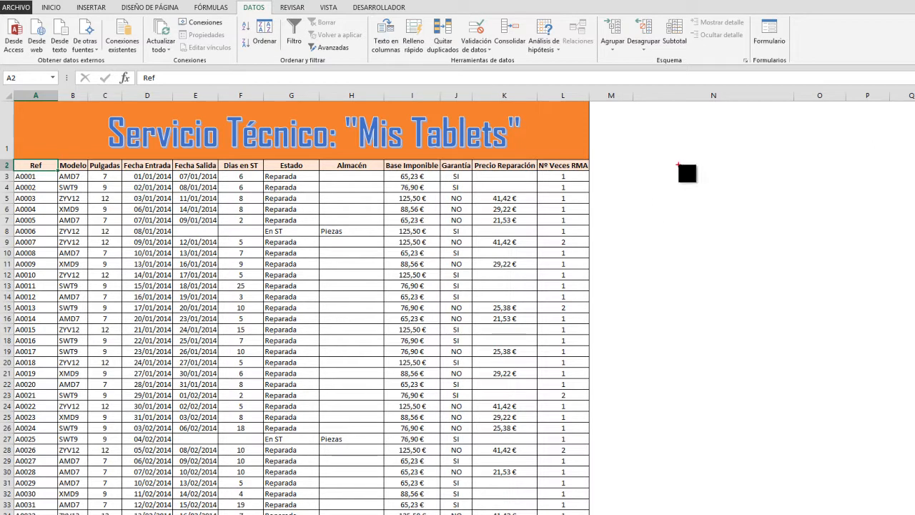
pyautogui.moveTo(336, 103)
pyautogui.mouseDown()
pyautogui.moveTo(473, 144)
pyautogui.moveTo(565, 146)
pyautogui.moveTo(529, 158)
pyautogui.moveTo(654, 127)
pyautogui.mouseUp()
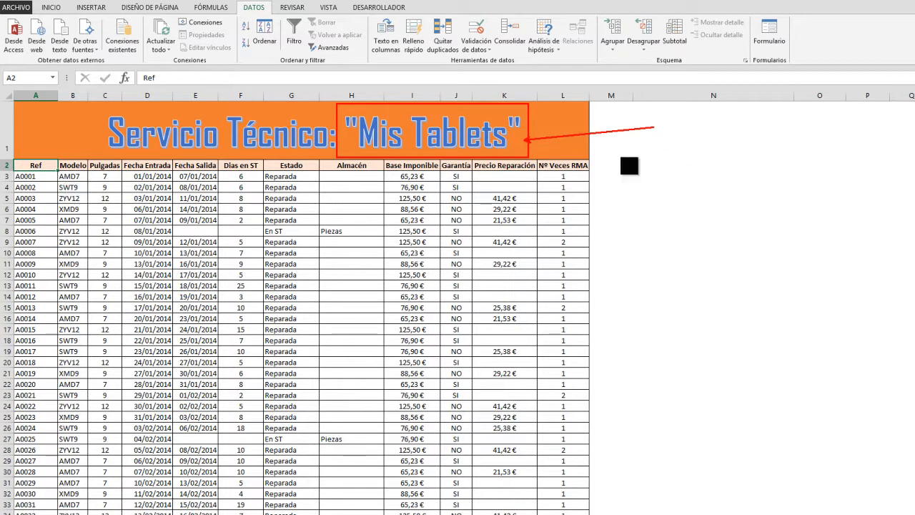
pyautogui.press('Escape')
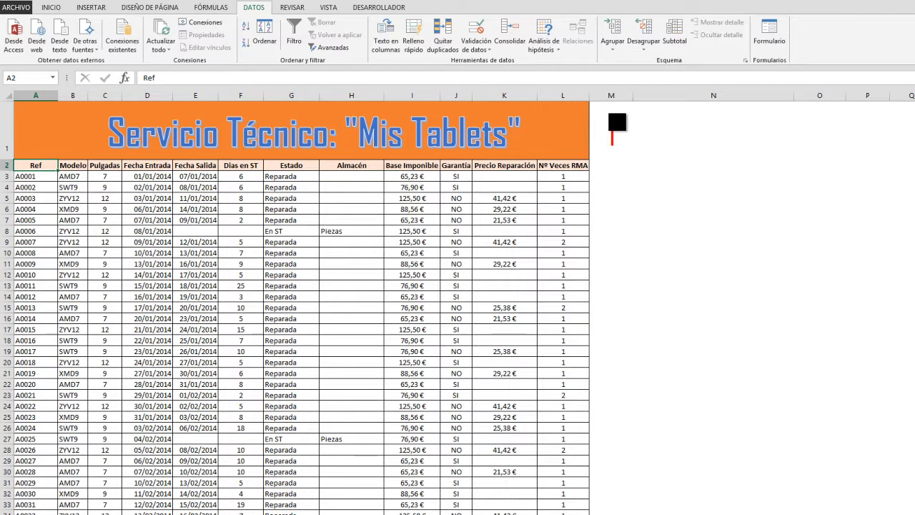
pyautogui.write('CAMPO')
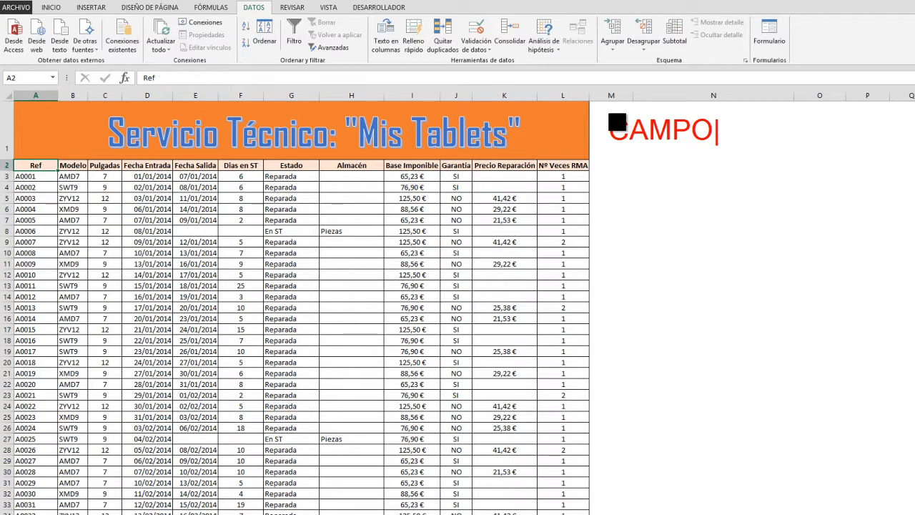
pyautogui.press('Escape')
pyautogui.moveTo(596, 110)
pyautogui.mouseDown()
pyautogui.moveTo(729, 179)
pyautogui.moveTo(741, 159)
pyautogui.moveTo(732, 153)
pyautogui.mouseUp()
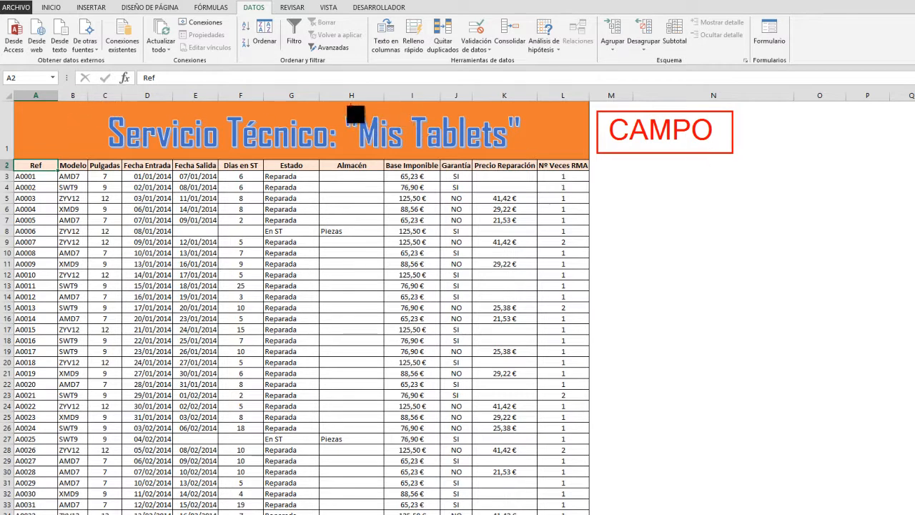
pyautogui.moveTo(348, 114)
pyautogui.mouseDown()
pyautogui.moveTo(536, 163)
pyautogui.moveTo(527, 148)
pyautogui.moveTo(571, 140)
pyautogui.mouseUp()
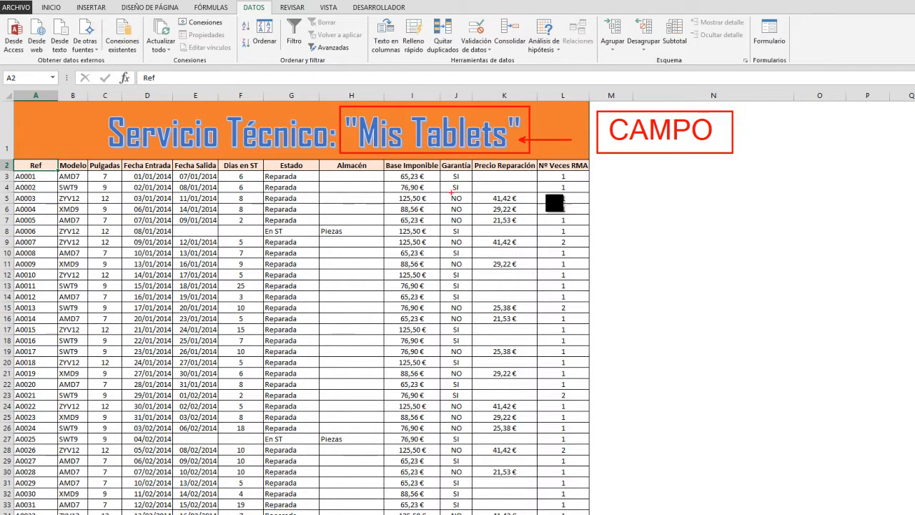
pyautogui.moveTo(585, 176); pyautogui.dragTo(699, 177)
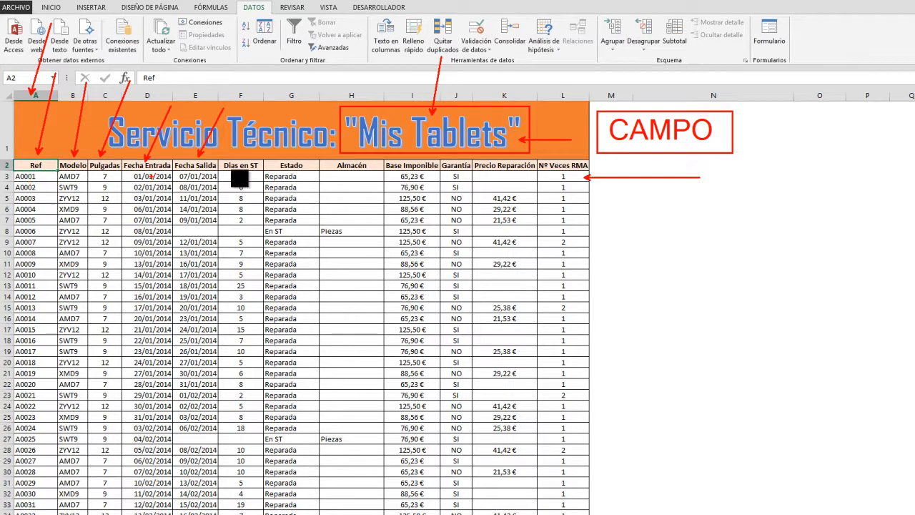
pyautogui.moveTo(473, 121); pyautogui.dragTo(558, 21)
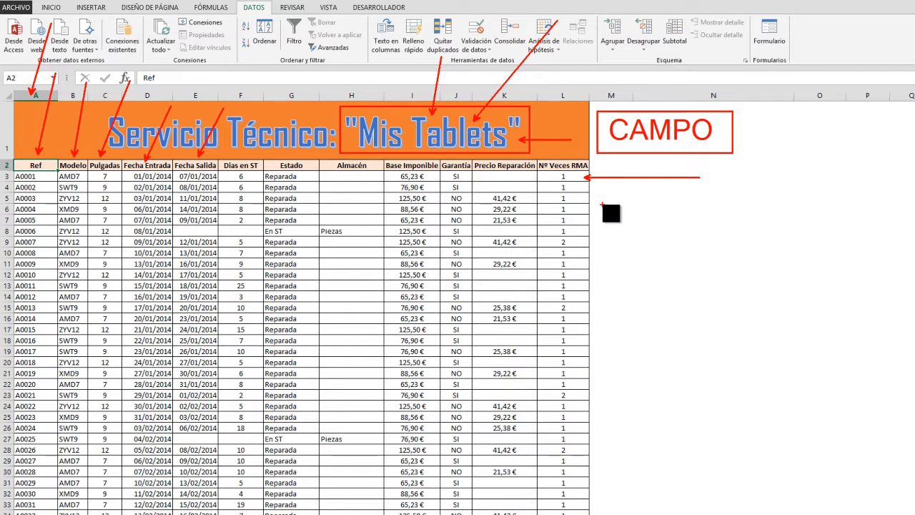
pyautogui.write('REGISTRO')
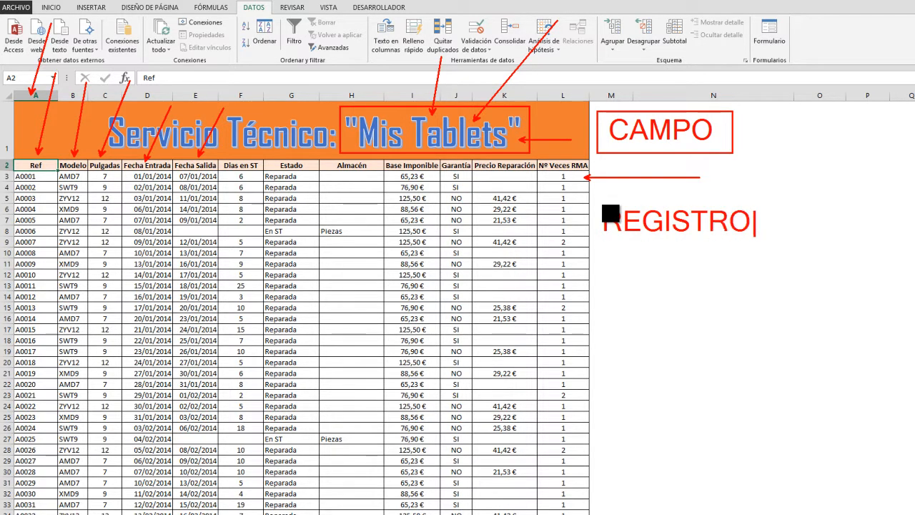
pyautogui.moveTo(596, 202)
pyautogui.mouseDown()
pyautogui.moveTo(656, 240)
pyautogui.moveTo(771, 253)
pyautogui.mouseUp()
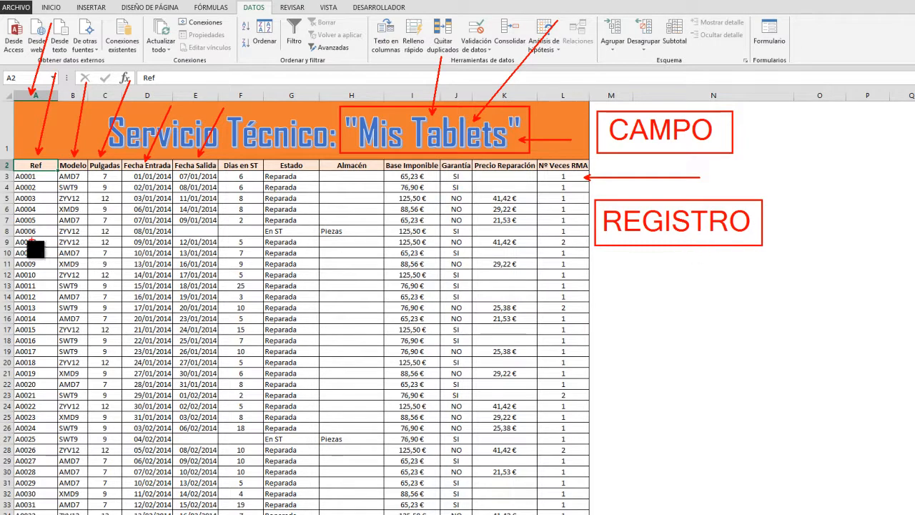
pyautogui.moveTo(11, 236)
pyautogui.mouseDown()
pyautogui.moveTo(64, 248)
pyautogui.moveTo(584, 247)
pyautogui.moveTo(614, 274)
pyautogui.mouseUp()
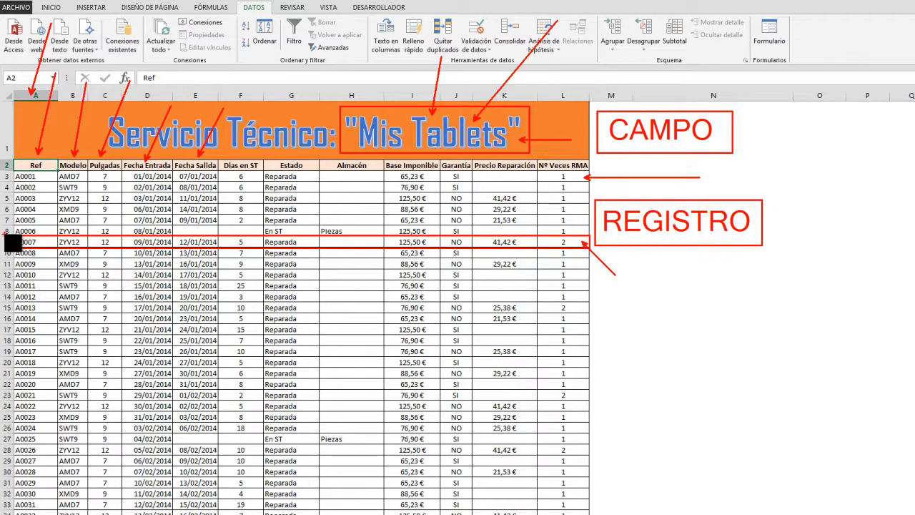
pyautogui.moveTo(9, 242); pyautogui.dragTo(8, 152)
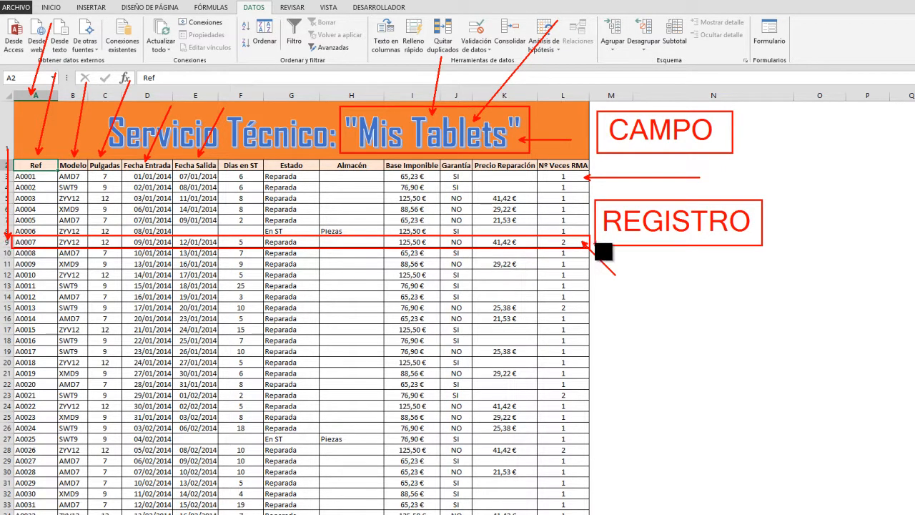
pyautogui.moveTo(592, 242); pyautogui.dragTo(661, 242)
pyautogui.moveTo(564, 93); pyautogui.dragTo(565, 23)
pyautogui.moveTo(173, 225); pyautogui.dragTo(221, 236)
pyautogui.moveTo(247, 193); pyautogui.dragTo(204, 239)
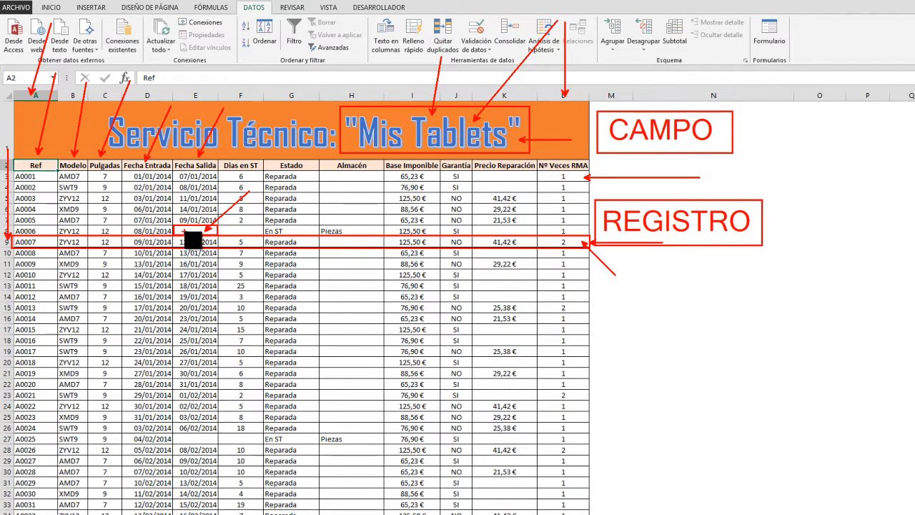
pyautogui.press('Escape')
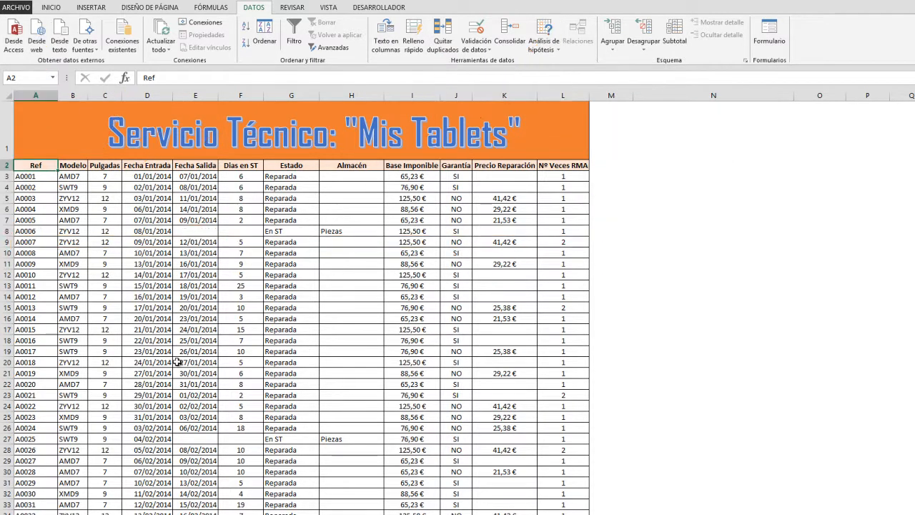
pyautogui.hotkey('ctrl', '2')
pyautogui.moveTo(12, 225)
pyautogui.mouseDown()
pyautogui.moveTo(48, 237)
pyautogui.moveTo(595, 236)
pyautogui.mouseUp()
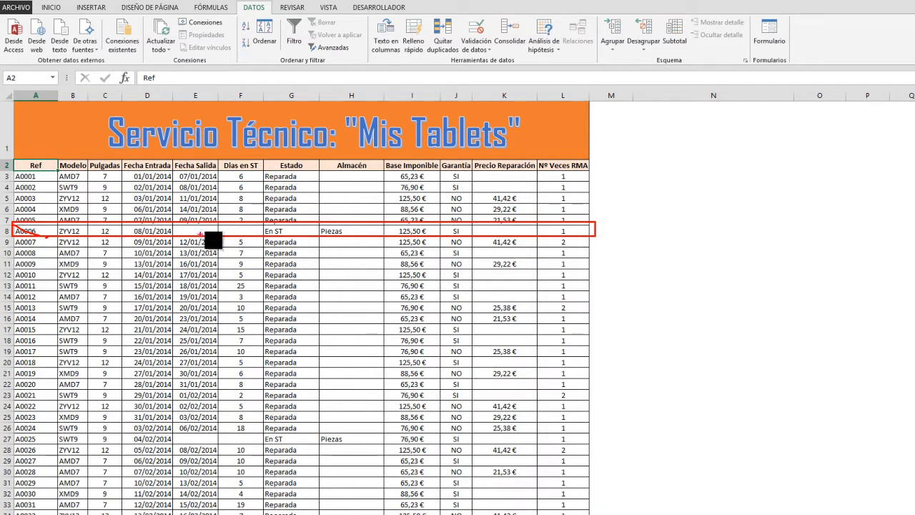
pyautogui.moveTo(206, 230); pyautogui.dragTo(249, 197)
pyautogui.moveTo(256, 229); pyautogui.dragTo(277, 196)
pyautogui.moveTo(512, 230); pyautogui.dragTo(601, 191)
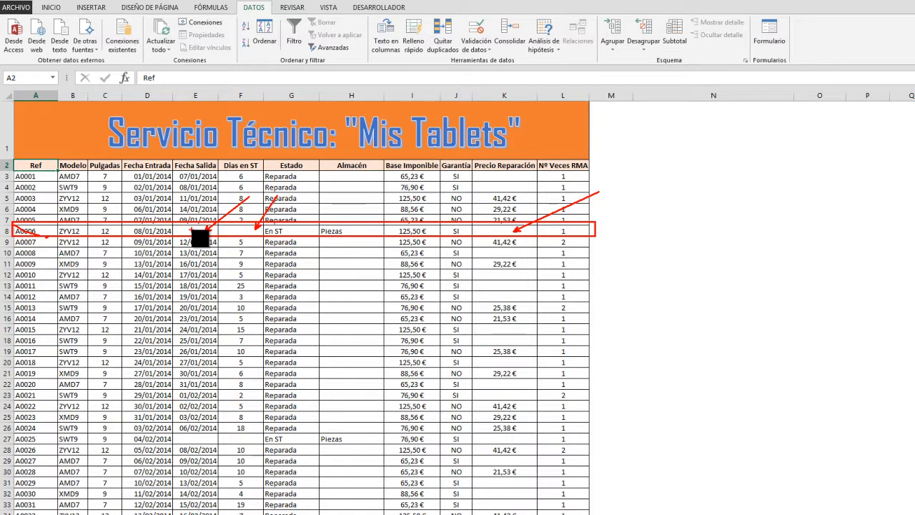
pyautogui.press('Escape')
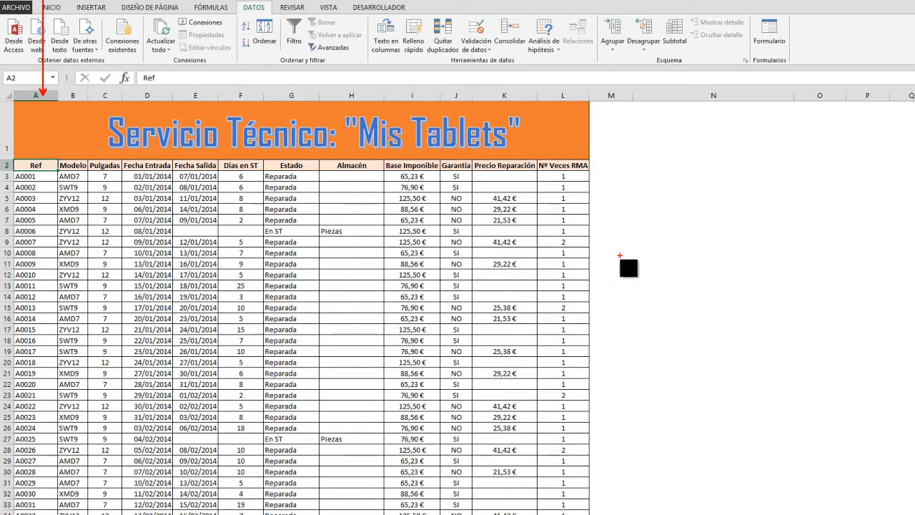
pyautogui.moveTo(10, 226)
pyautogui.mouseDown()
pyautogui.moveTo(301, 344)
pyautogui.moveTo(593, 338)
pyautogui.mouseUp()
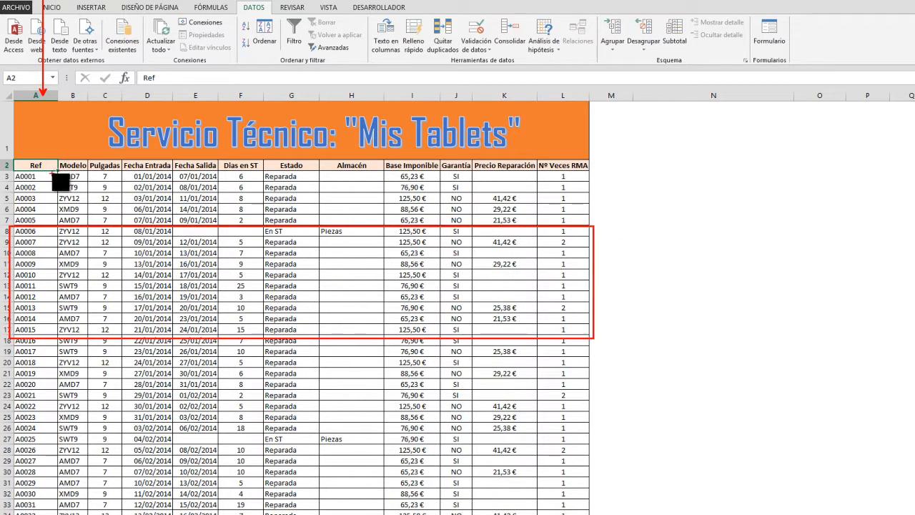
pyautogui.moveTo(48, 163); pyautogui.dragTo(62, 96)
pyautogui.moveTo(16, 155); pyautogui.dragTo(55, 173)
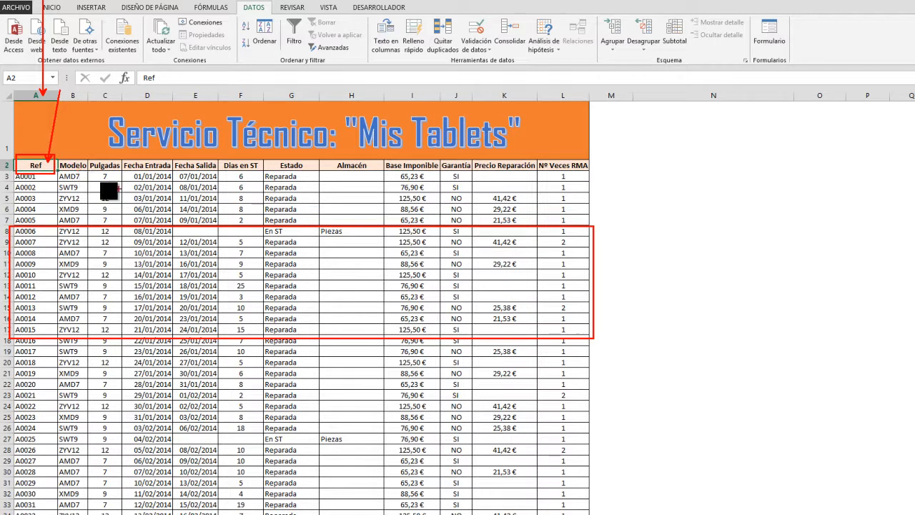
pyautogui.moveTo(223, 156); pyautogui.dragTo(263, 171)
pyautogui.moveTo(240, 72); pyautogui.dragTo(240, 157)
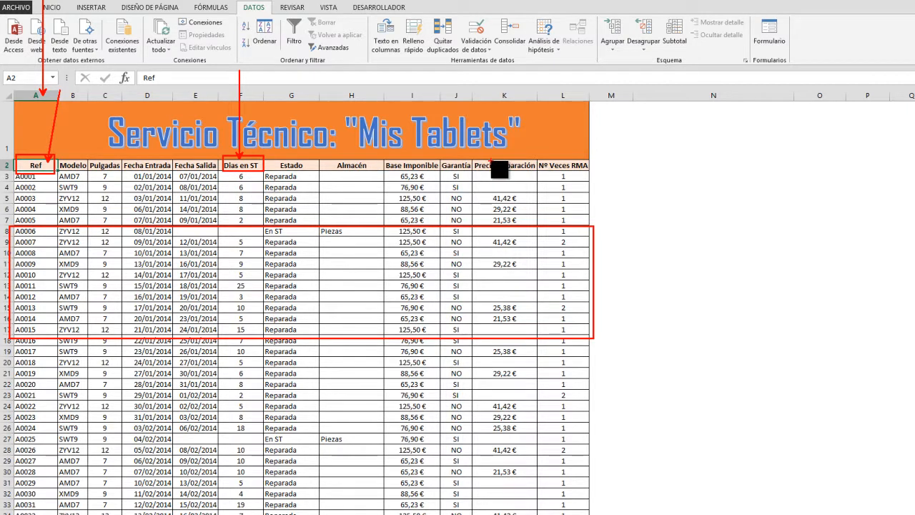
pyautogui.moveTo(472, 160); pyautogui.dragTo(536, 171)
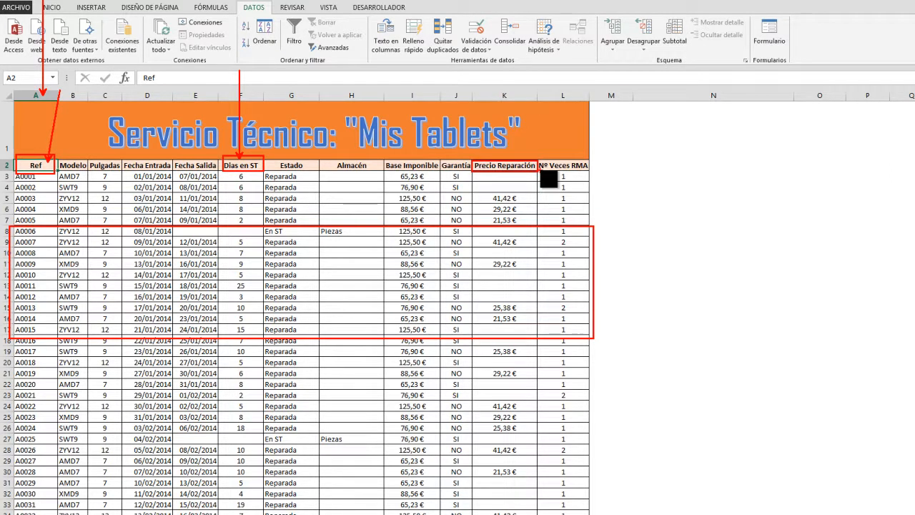
pyautogui.press('Escape')
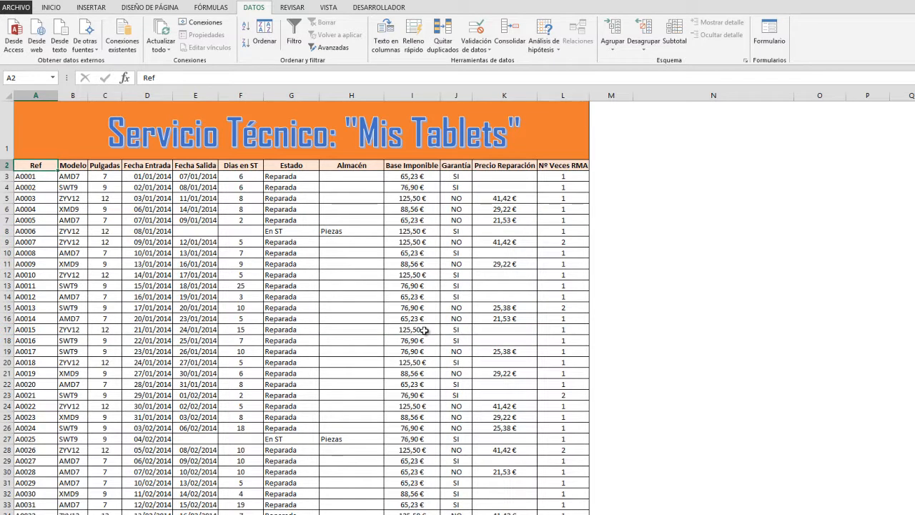
pyautogui.hotkey('ctrl', '2')
pyautogui.moveTo(12, 160)
pyautogui.mouseDown()
pyautogui.moveTo(43, 198)
pyautogui.moveTo(582, 472)
pyautogui.moveTo(590, 514)
pyautogui.mouseUp()
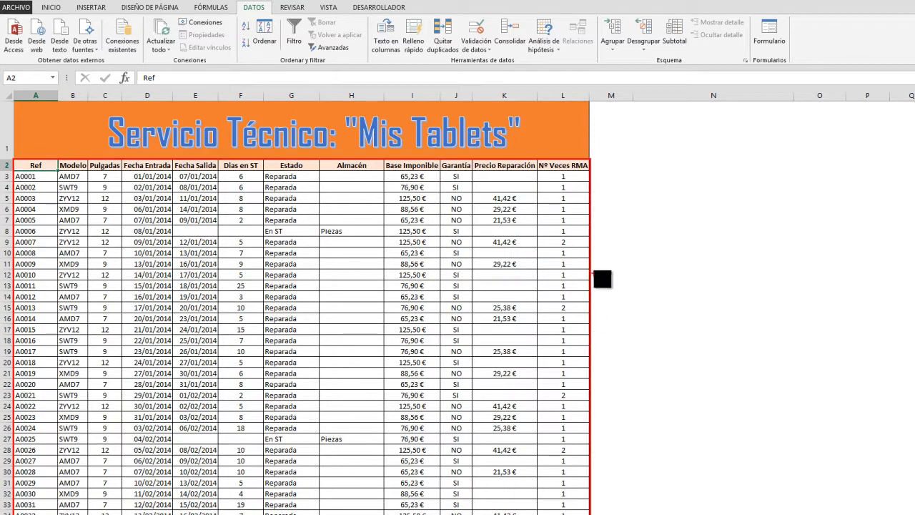
pyautogui.moveTo(583, 297); pyautogui.dragTo(859, 295)
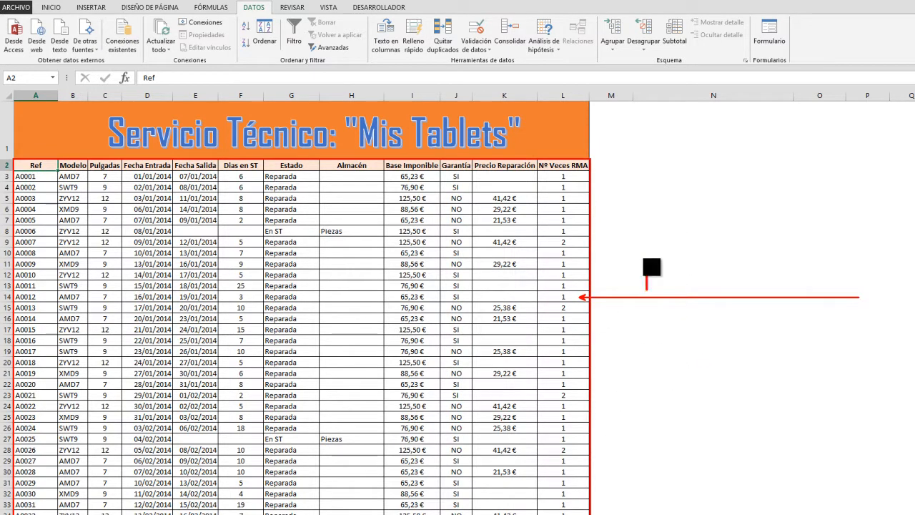
pyautogui.write('ZONA DE DATOS')
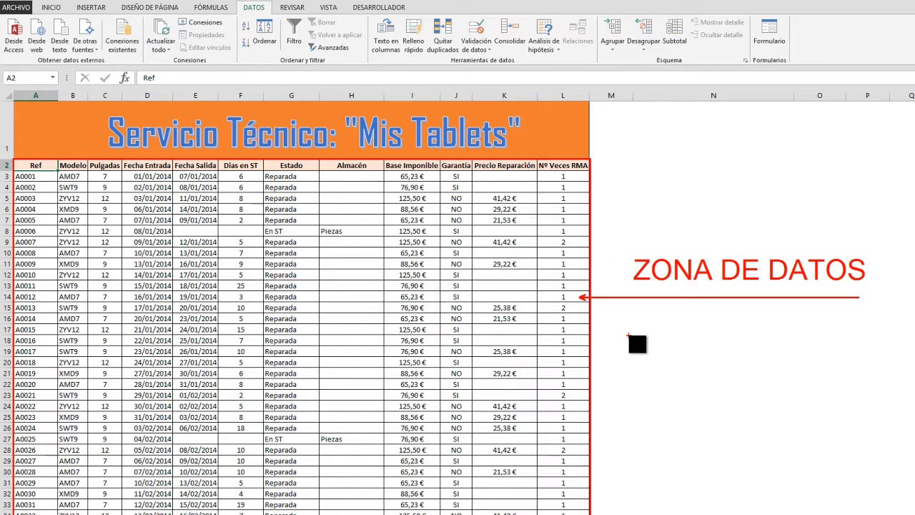
pyautogui.write('tZONA DE CRITERIOS')
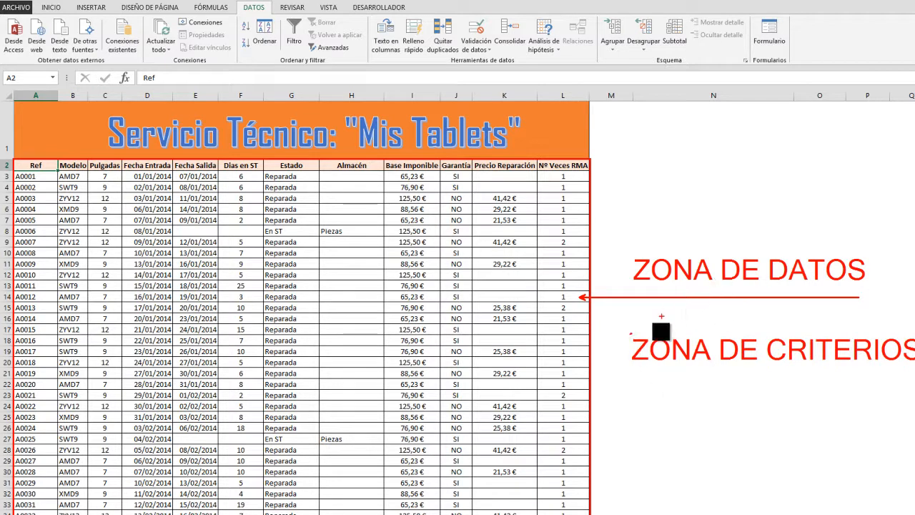
pyautogui.moveTo(627, 245); pyautogui.dragTo(882, 289)
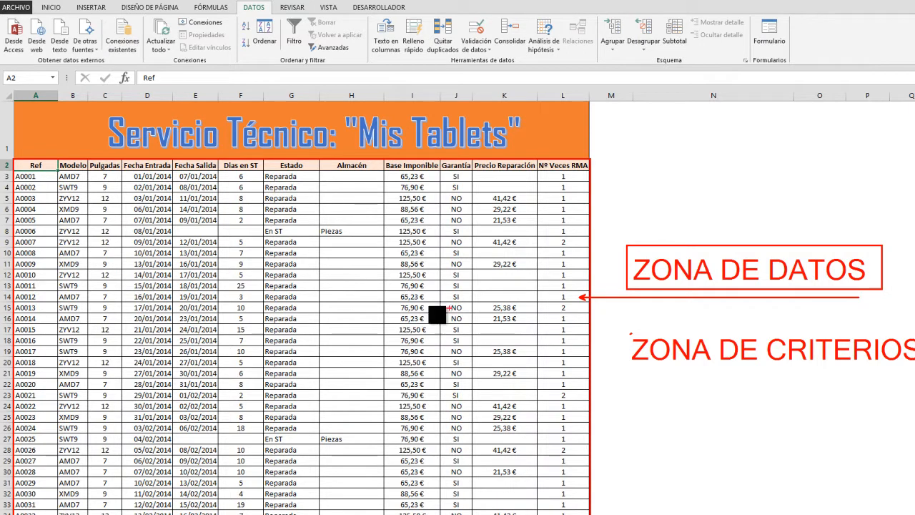
pyautogui.moveTo(613, 316)
pyautogui.mouseDown()
pyautogui.moveTo(861, 390)
pyautogui.moveTo(914, 386)
pyautogui.mouseUp()
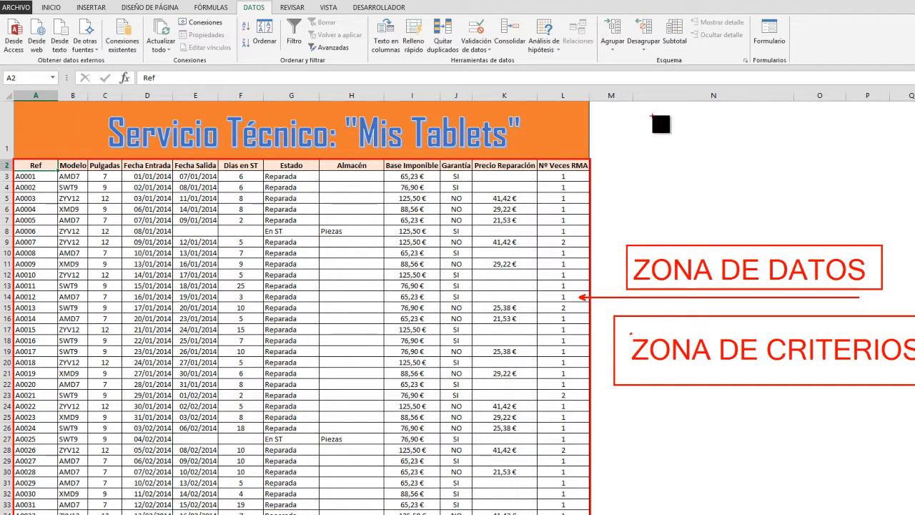
pyautogui.moveTo(667, 111); pyautogui.dragTo(830, 130)
pyautogui.moveTo(668, 133)
pyautogui.mouseDown()
pyautogui.moveTo(749, 161)
pyautogui.moveTo(830, 156)
pyautogui.mouseUp()
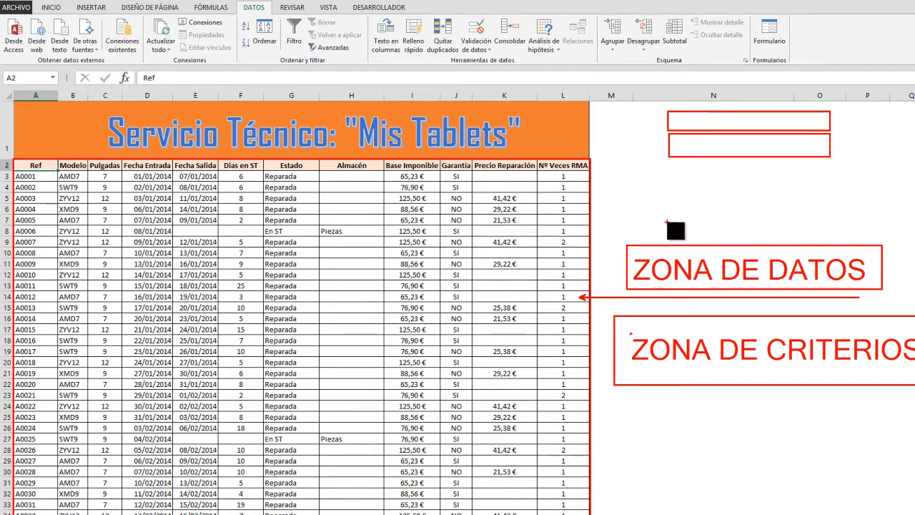
pyautogui.moveTo(655, 105)
pyautogui.mouseDown()
pyautogui.moveTo(757, 174)
pyautogui.moveTo(850, 171)
pyautogui.moveTo(844, 163)
pyautogui.mouseUp()
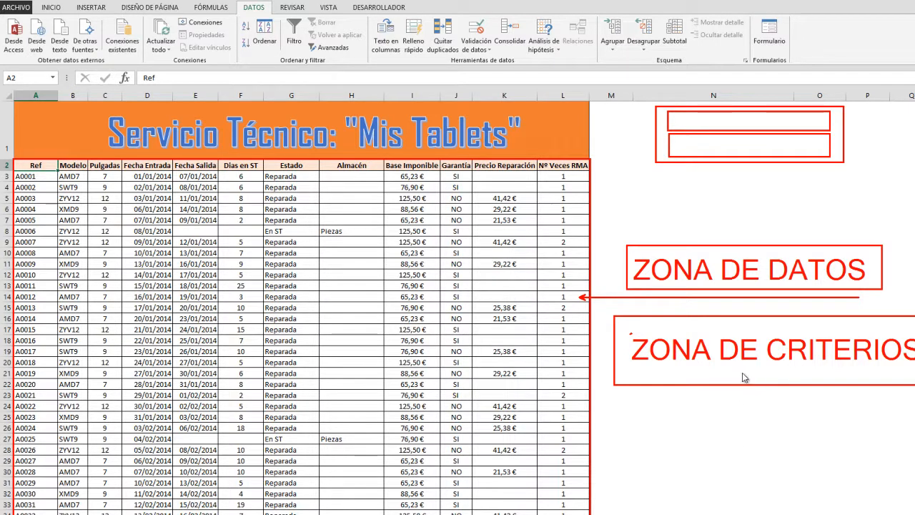
pyautogui.press('Escape')
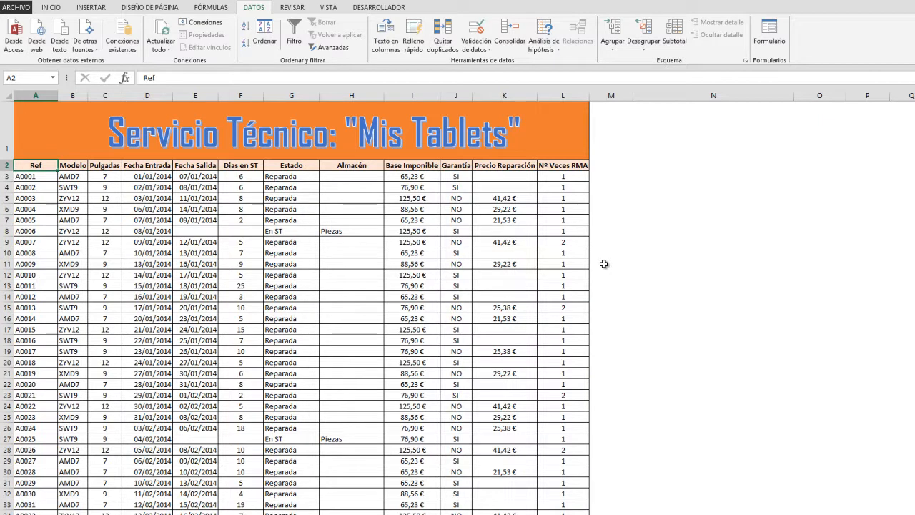
pyautogui.hotkey('ctrl', '2')
pyautogui.moveTo(600, 158)
pyautogui.mouseDown()
pyautogui.moveTo(633, 170)
pyautogui.moveTo(740, 170)
pyautogui.mouseUp()
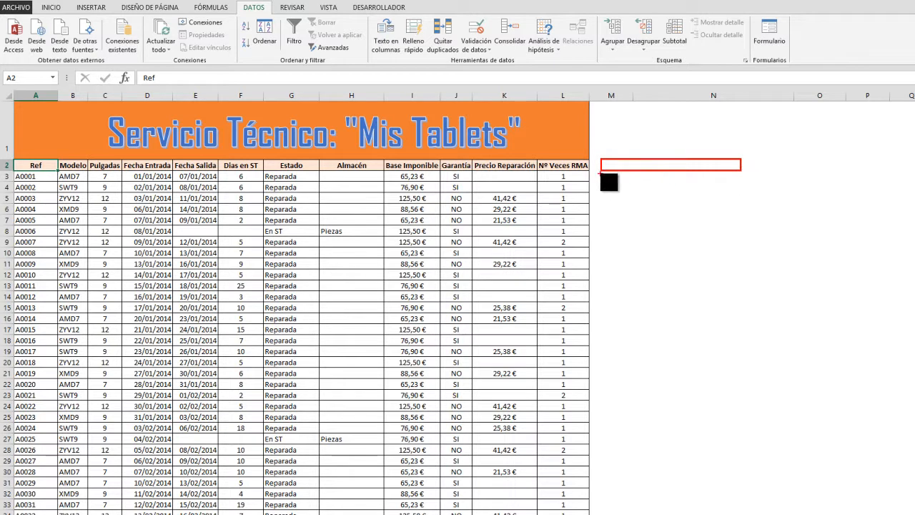
pyautogui.moveTo(602, 173)
pyautogui.mouseDown()
pyautogui.moveTo(614, 183)
pyautogui.moveTo(741, 182)
pyautogui.mouseUp()
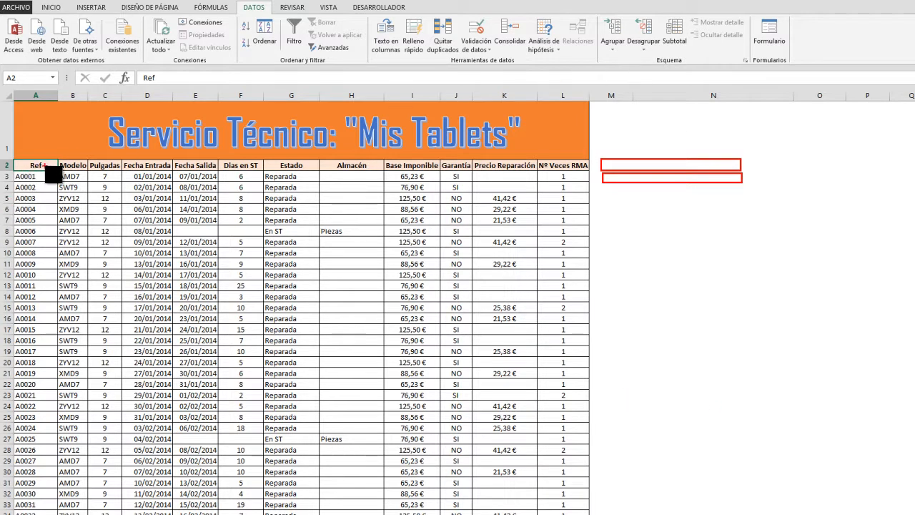
pyautogui.moveTo(11, 161)
pyautogui.mouseDown()
pyautogui.moveTo(91, 227)
pyautogui.moveTo(537, 312)
pyautogui.moveTo(592, 331)
pyautogui.moveTo(599, 353)
pyautogui.mouseUp()
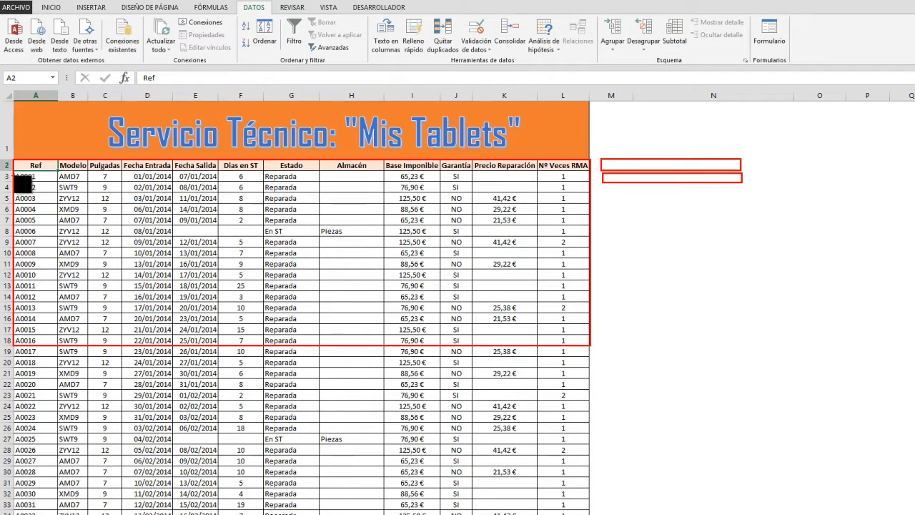
pyautogui.moveTo(1, 176); pyautogui.dragTo(15, 176)
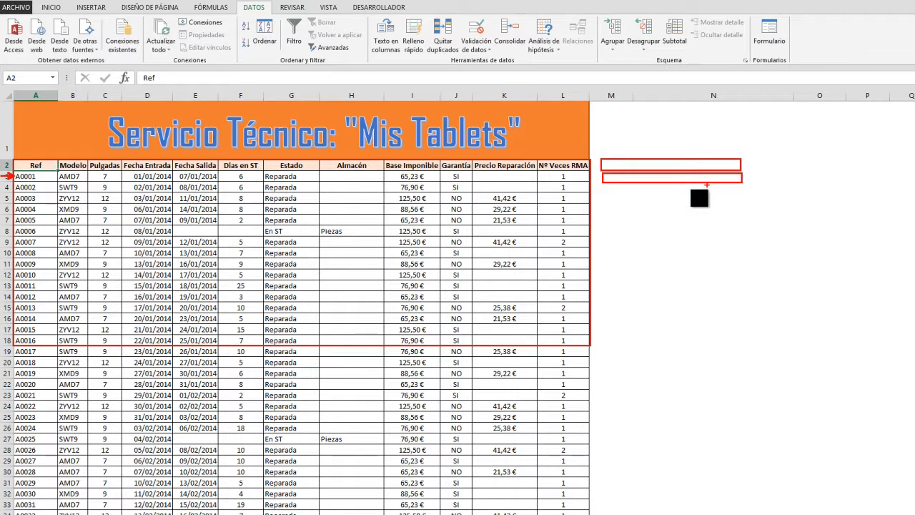
pyautogui.moveTo(15, 171)
pyautogui.mouseDown()
pyautogui.moveTo(35, 183)
pyautogui.moveTo(607, 179)
pyautogui.mouseUp()
pyautogui.moveTo(707, 182)
pyautogui.mouseDown()
pyautogui.moveTo(781, 183)
pyautogui.moveTo(699, 209)
pyautogui.moveTo(713, 289)
pyautogui.mouseUp()
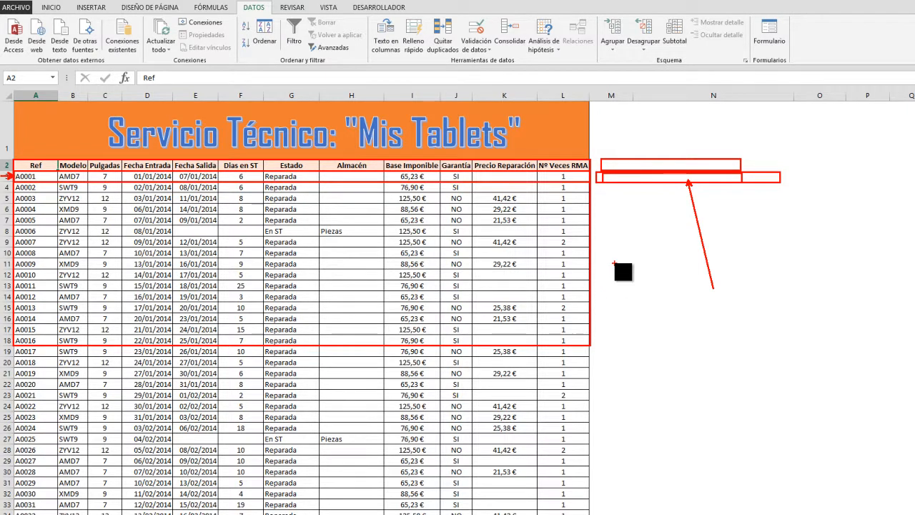
pyautogui.press('Escape')
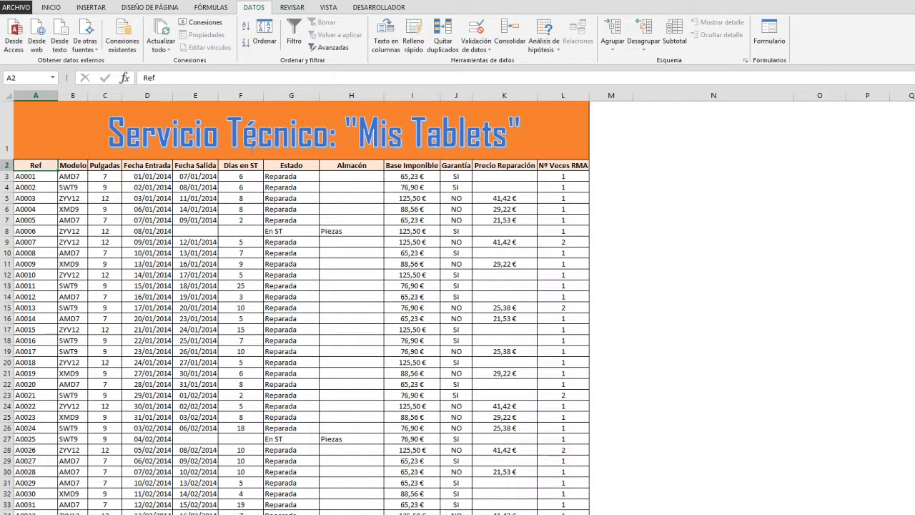
# Insert five blank rows above the "Mis Tablets" title row.
pyautogui.moveTo(7, 129); pyautogui.dragTo(9, 200)
pyautogui.rightClick(9, 148)
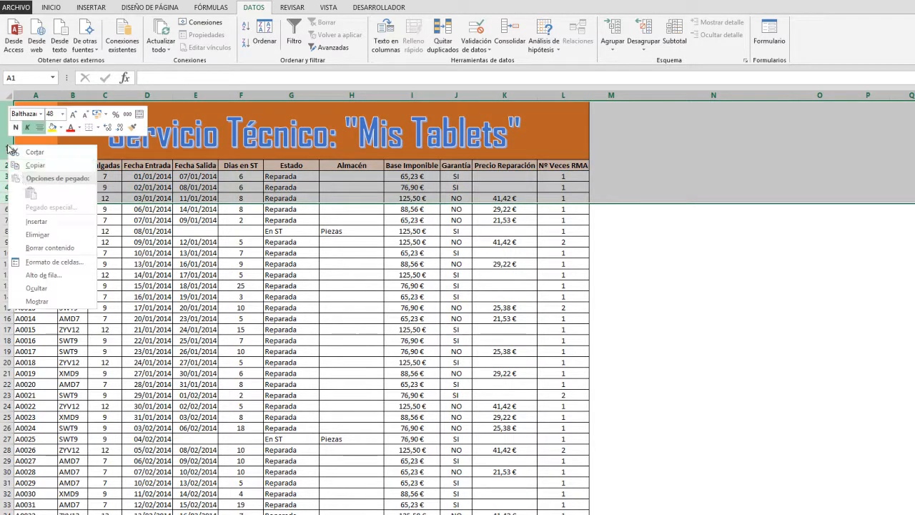
pyautogui.click(44, 222)
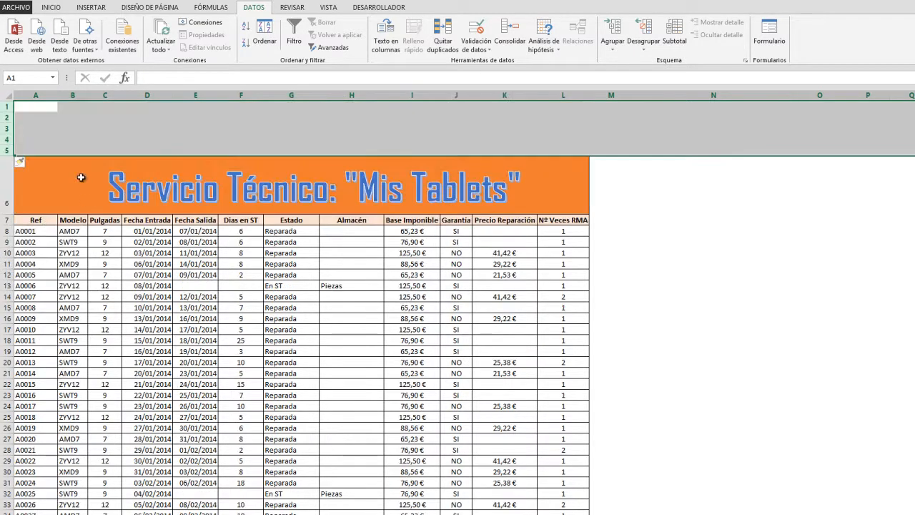
# Apply all borders to the blank range A1:L4 above the title to form the criteria zone.
pyautogui.click(39, 109)
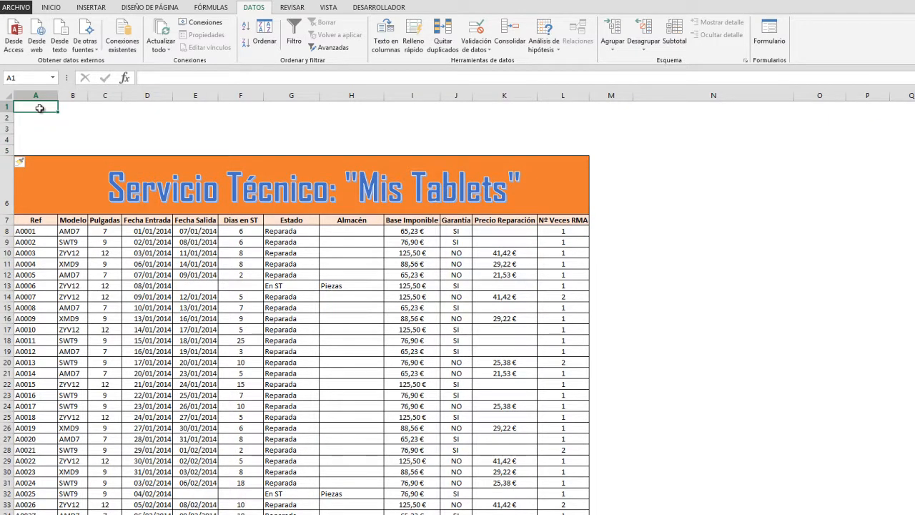
pyautogui.moveTo(39, 108); pyautogui.dragTo(558, 140)
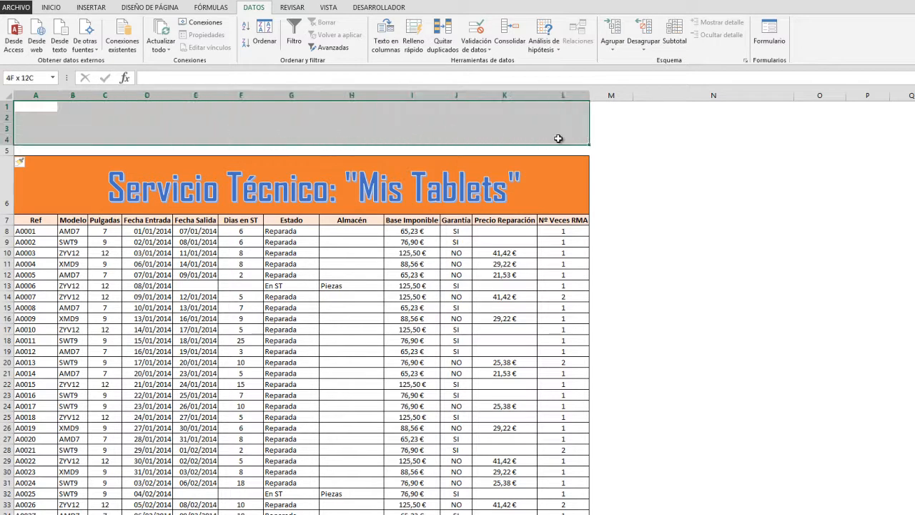
pyautogui.click(52, 9)
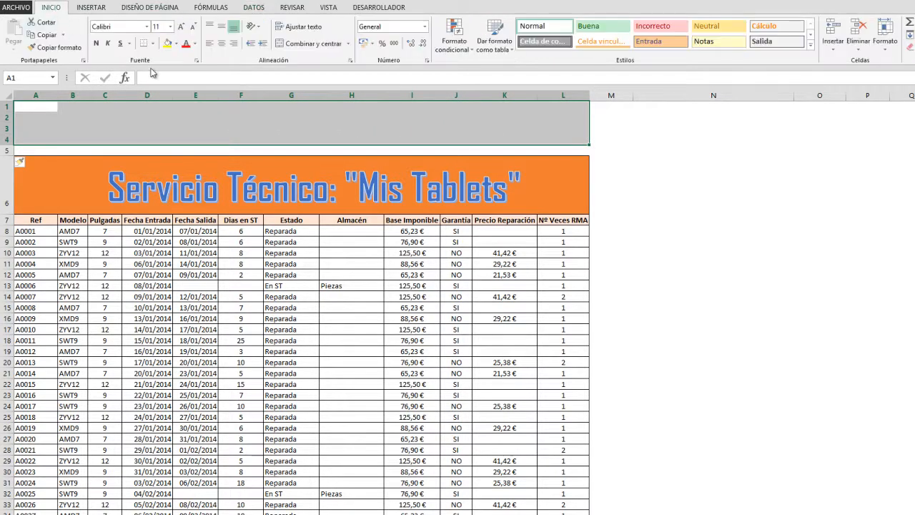
pyautogui.click(152, 44)
pyautogui.click(166, 136)
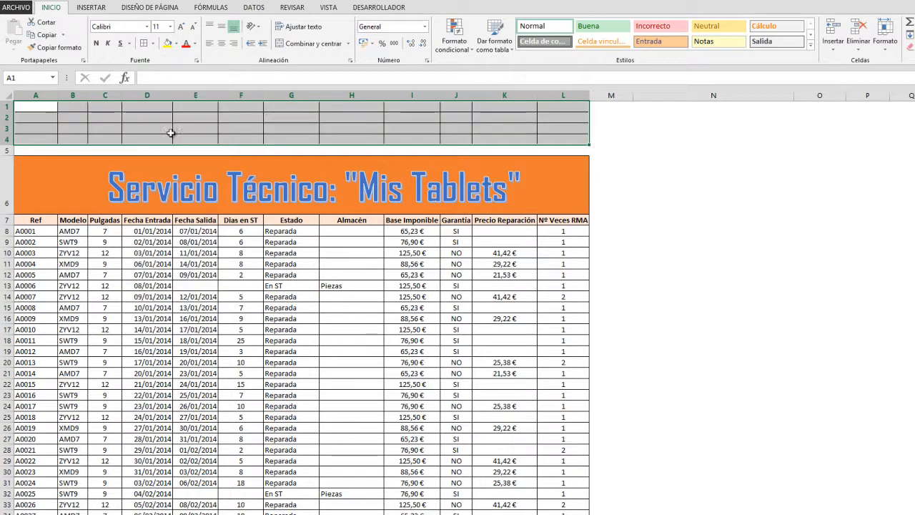
pyautogui.click(116, 108)
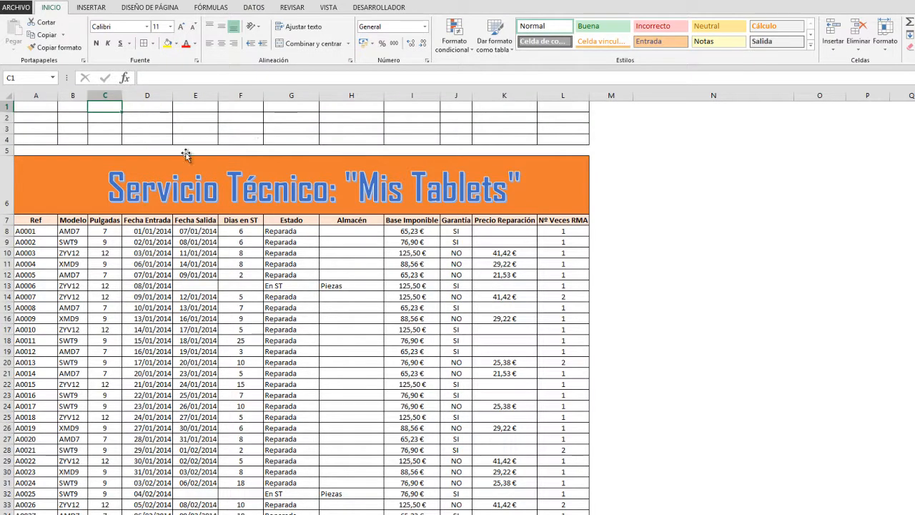
# Enter Modelo as the criteria heading in cell D1.
pyautogui.click(151, 107)
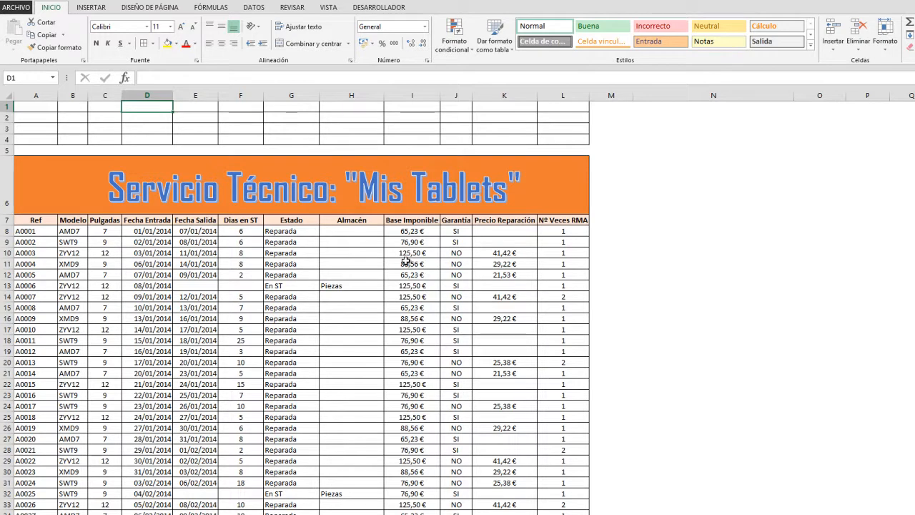
pyautogui.write('Modelo')
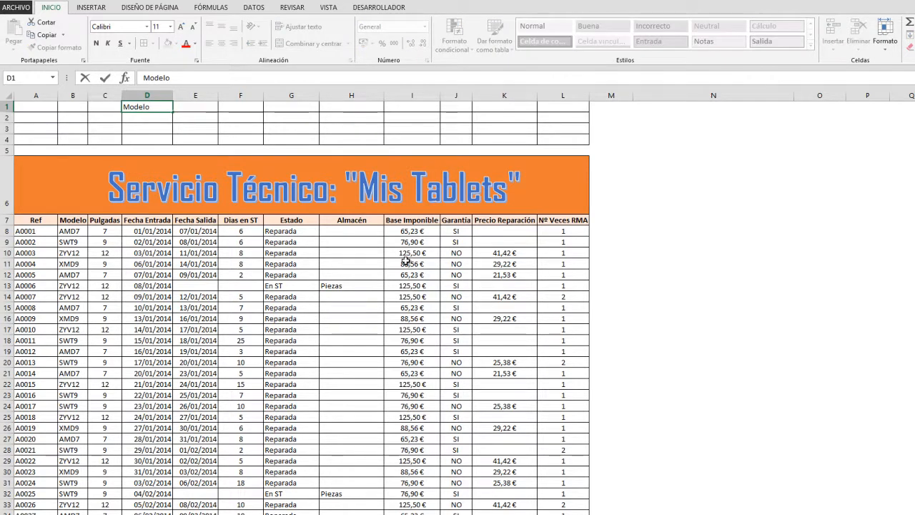
pyautogui.hotkey('ctrl', 'Return')
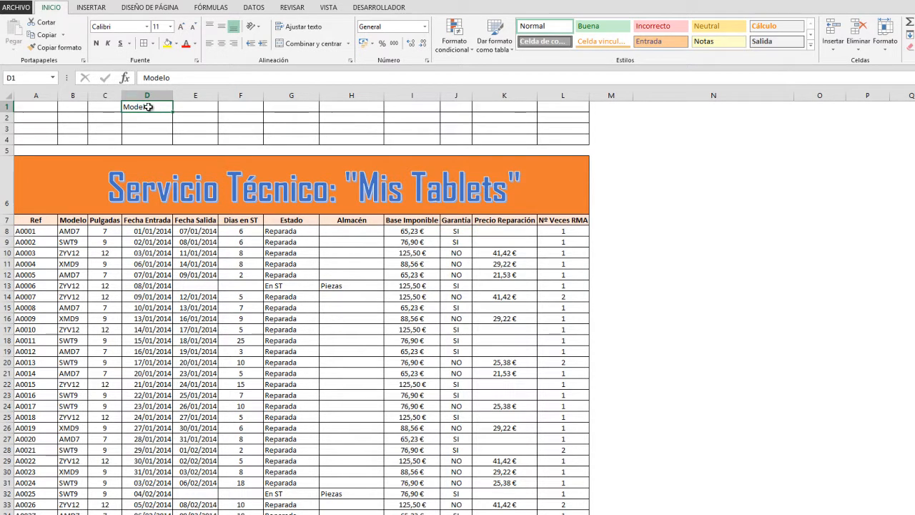
# Copy the Modelo heading from B7 into cell D1 of the criteria zone, keeping its formatting.
pyautogui.click(73, 222)
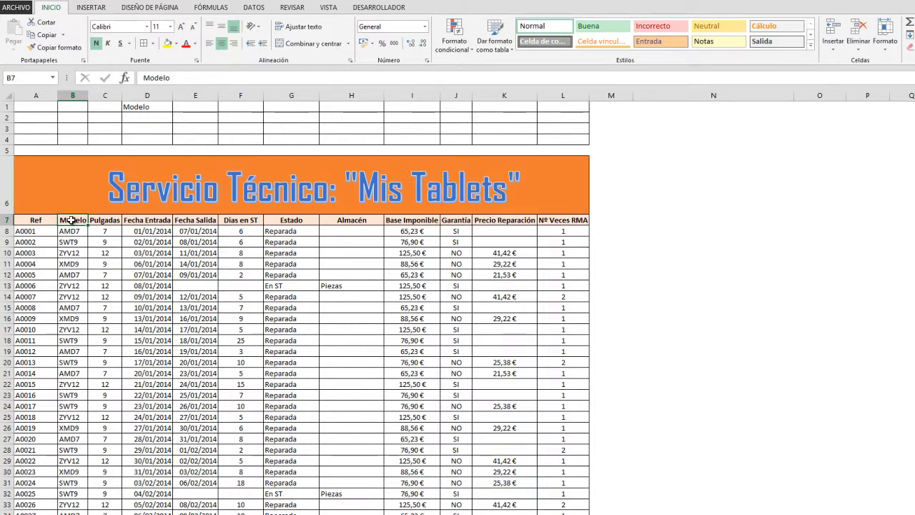
pyautogui.hotkey('ctrl', 'c')
pyautogui.click(164, 106)
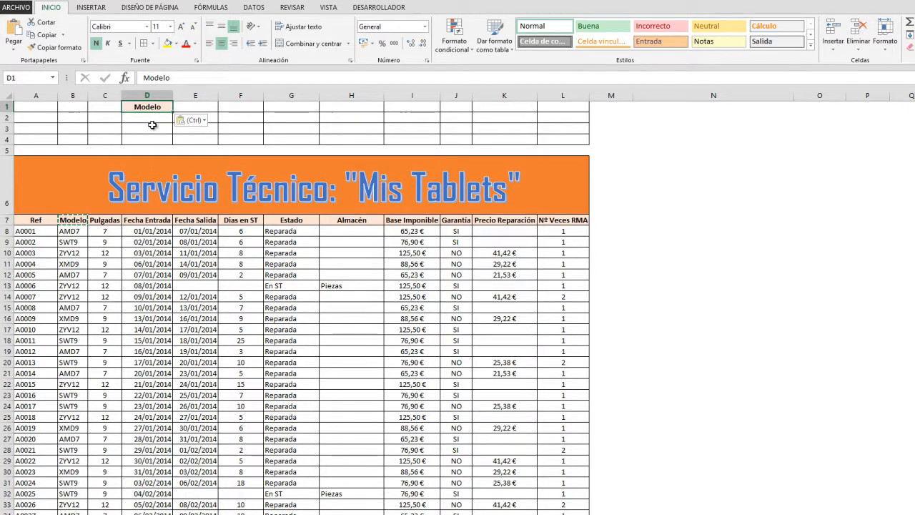
pyautogui.press('Escape')
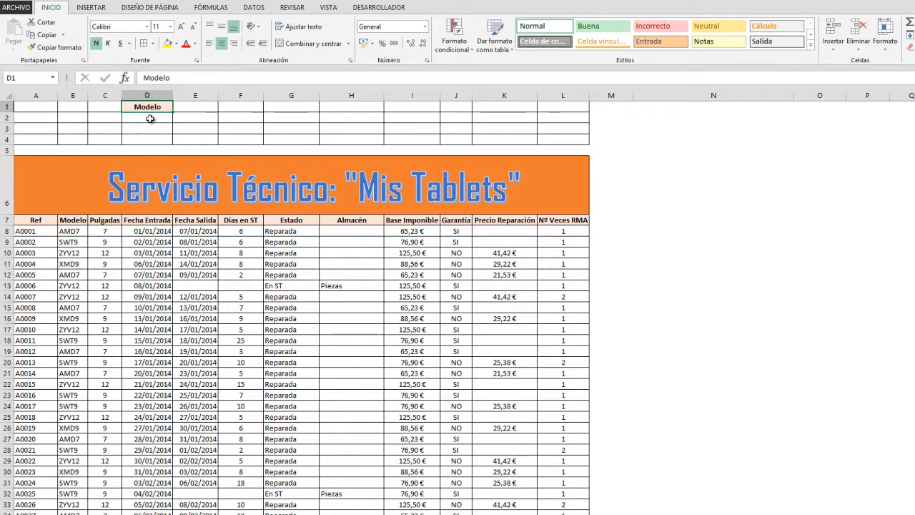
# Enter AMD7 as the criterion in cell D2, under the Modelo heading.
pyautogui.click(147, 119)
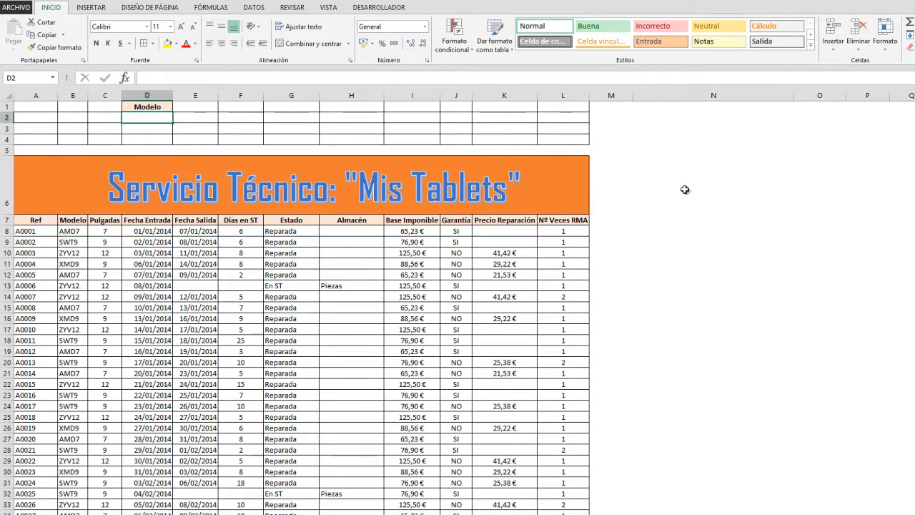
pyautogui.write('AMD7')
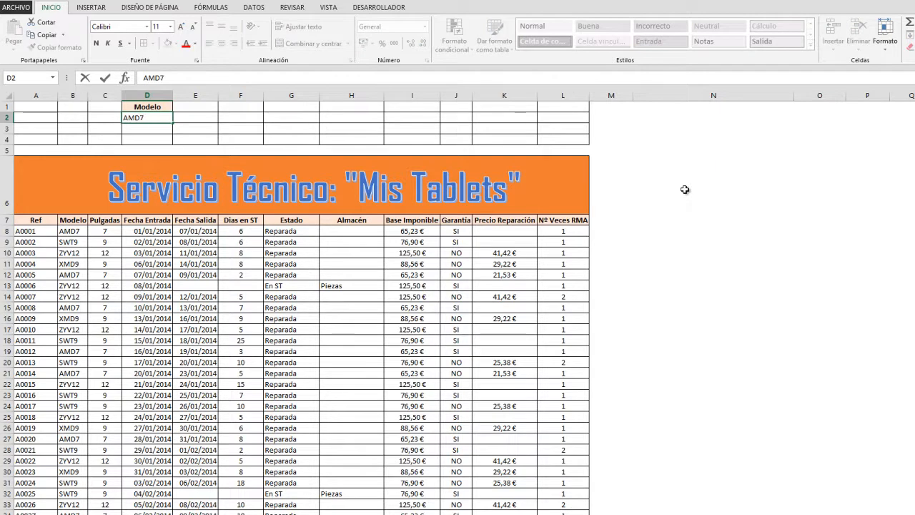
pyautogui.hotkey('ctrl', 'Return')
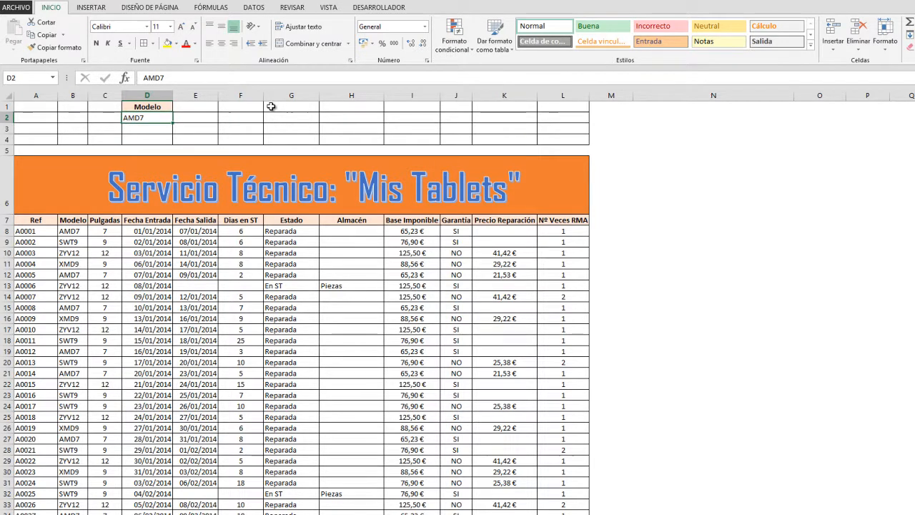
# Open the advanced filter for the repair table and place its dialog beside the table.
pyautogui.click(271, 106)
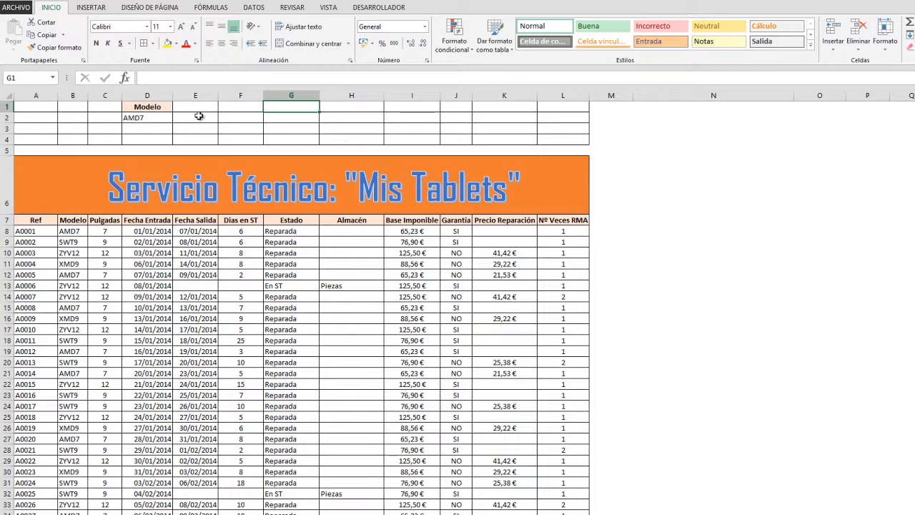
pyautogui.click(254, 8)
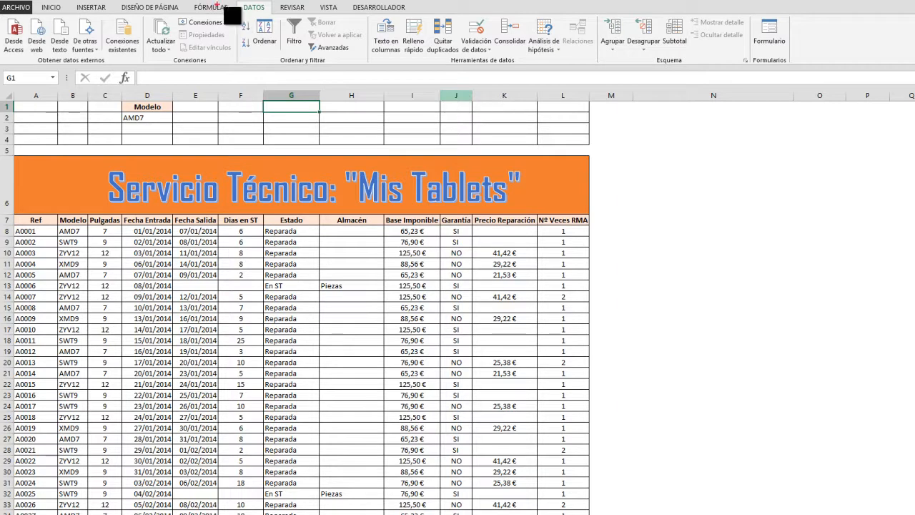
pyautogui.moveTo(244, 10)
pyautogui.mouseDown()
pyautogui.moveTo(394, 75)
pyautogui.moveTo(358, 79)
pyautogui.moveTo(330, 63)
pyautogui.mouseUp()
pyautogui.moveTo(303, 32)
pyautogui.mouseDown()
pyautogui.moveTo(349, 66)
pyautogui.moveTo(359, 58)
pyautogui.moveTo(422, 121)
pyautogui.mouseUp()
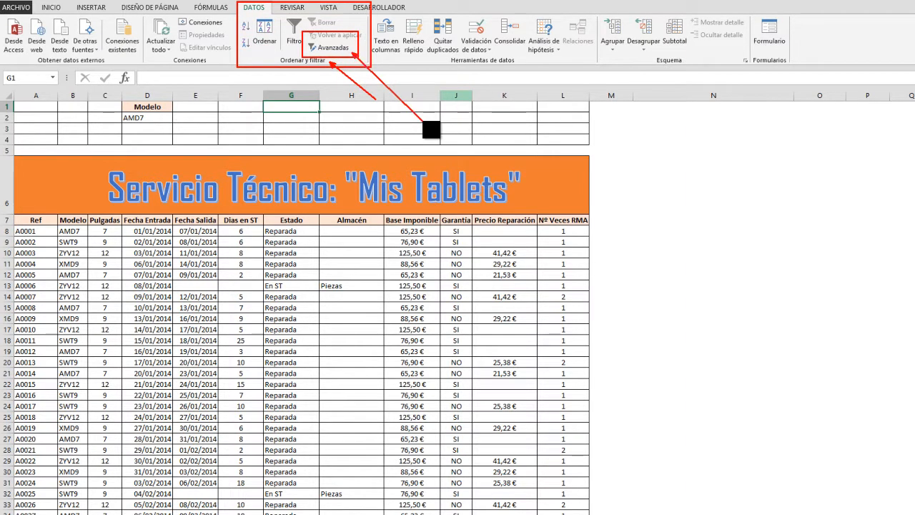
pyautogui.press('Escape')
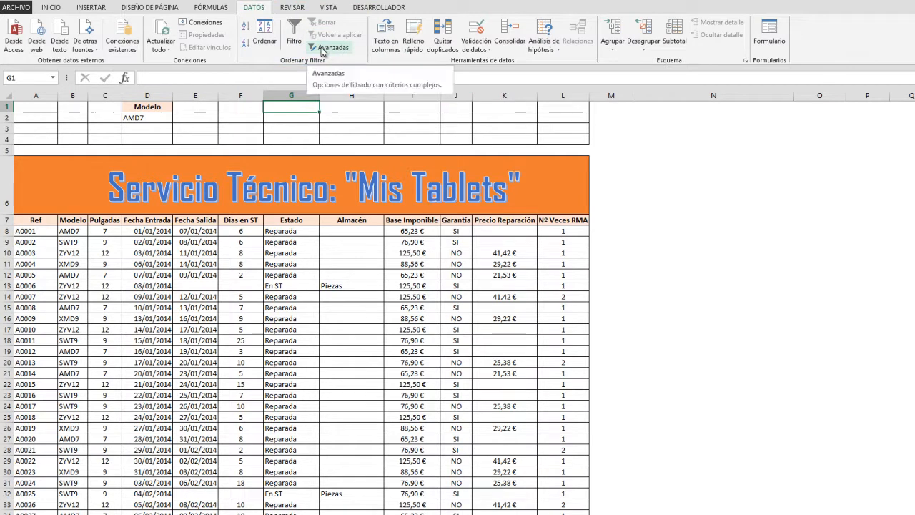
pyautogui.click(323, 47)
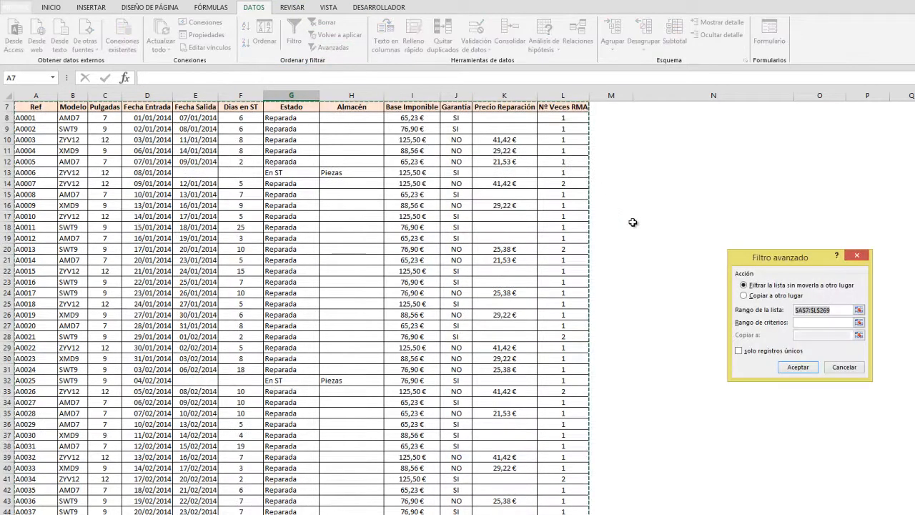
pyautogui.scroll(2, 633, 222)
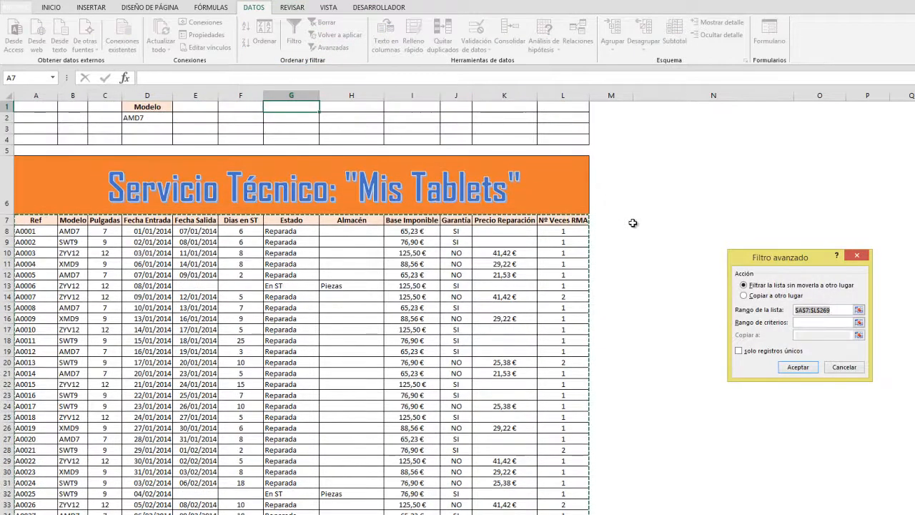
pyautogui.moveTo(792, 257); pyautogui.dragTo(659, 157)
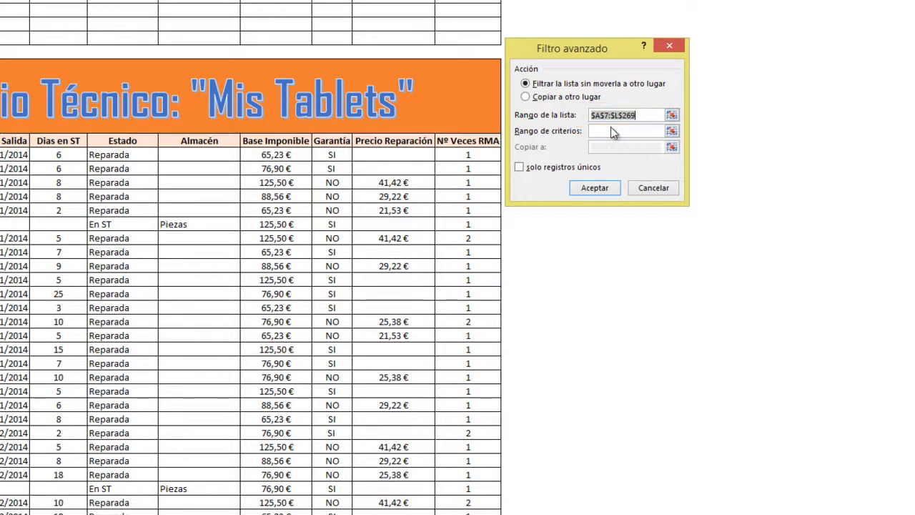
# Replace the advanced filter's list range with the full repair table, headings included, A7:L269.
pyautogui.scroll(-2, 741, 190)
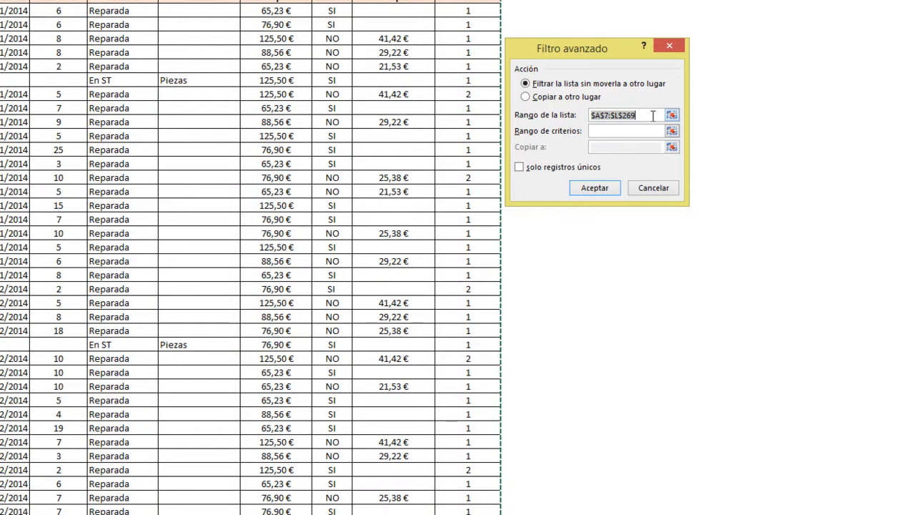
pyautogui.press('Delete')
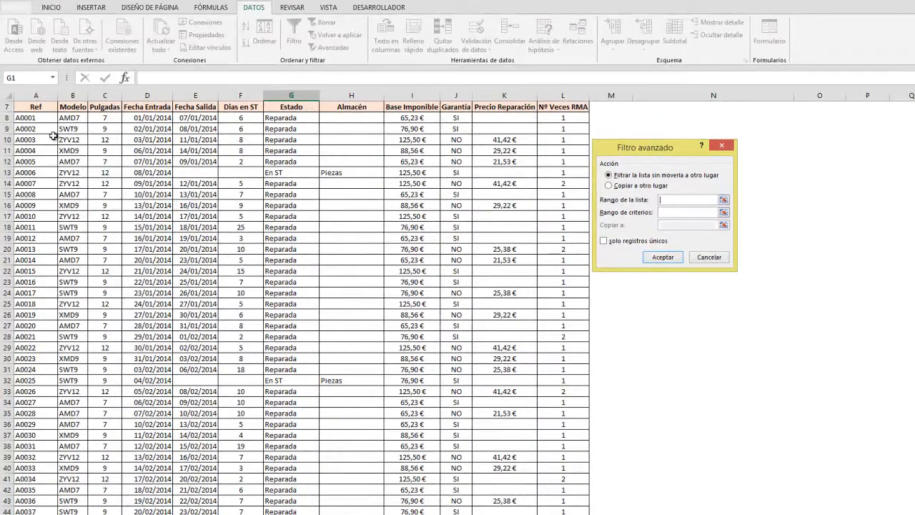
pyautogui.moveTo(35, 106); pyautogui.dragTo(550, 496)
pyautogui.scroll(20, 298, 303)
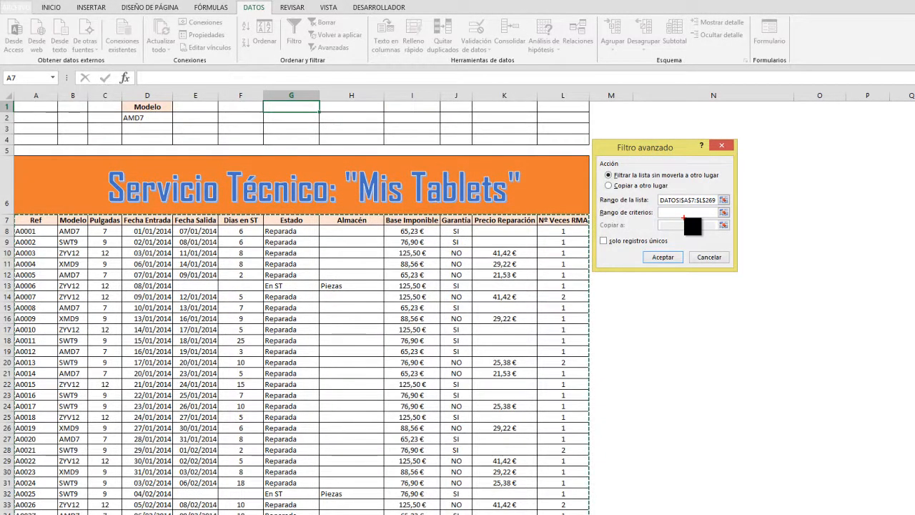
# Set the criteria range to D1:D2 and apply the advanced filter to the list in place.
pyautogui.moveTo(130, 106); pyautogui.dragTo(160, 122)
pyautogui.scroll(-2, 873, 269)
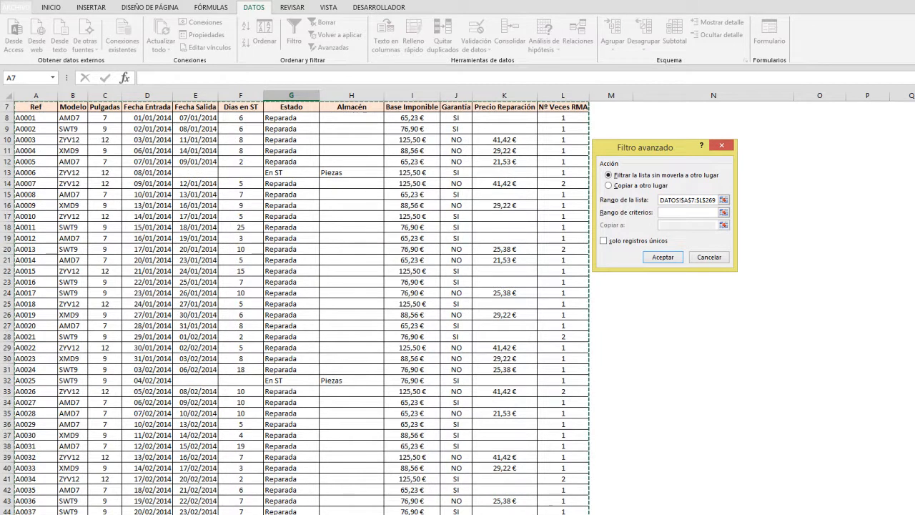
pyautogui.scroll(2, 354, 246)
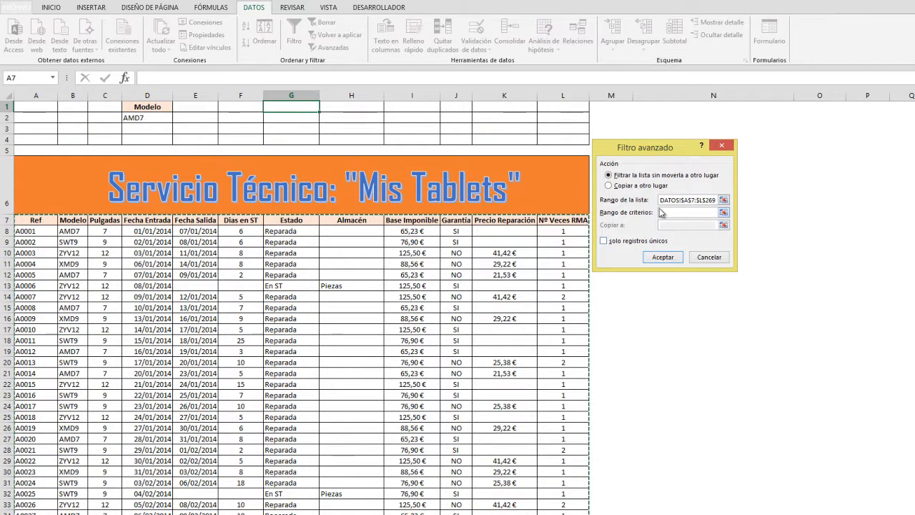
pyautogui.click(670, 211)
pyautogui.moveTo(153, 107); pyautogui.dragTo(153, 118)
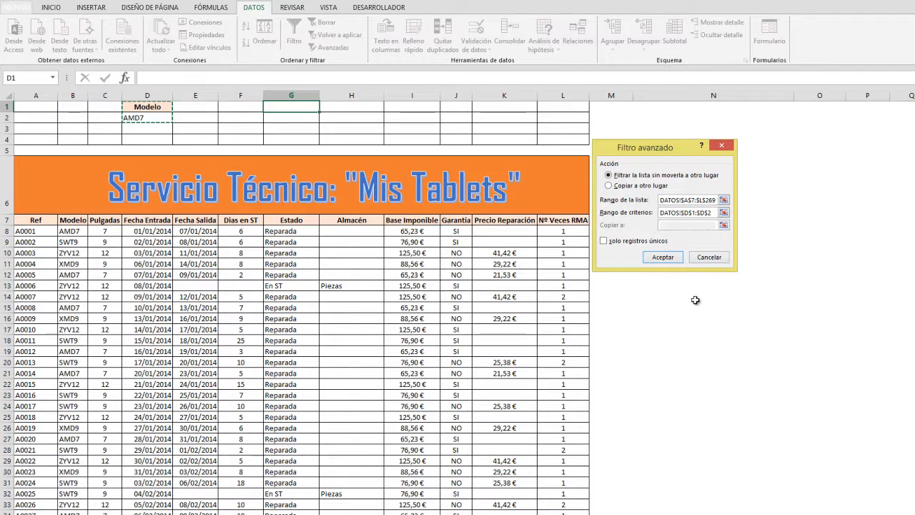
pyautogui.click(668, 257)
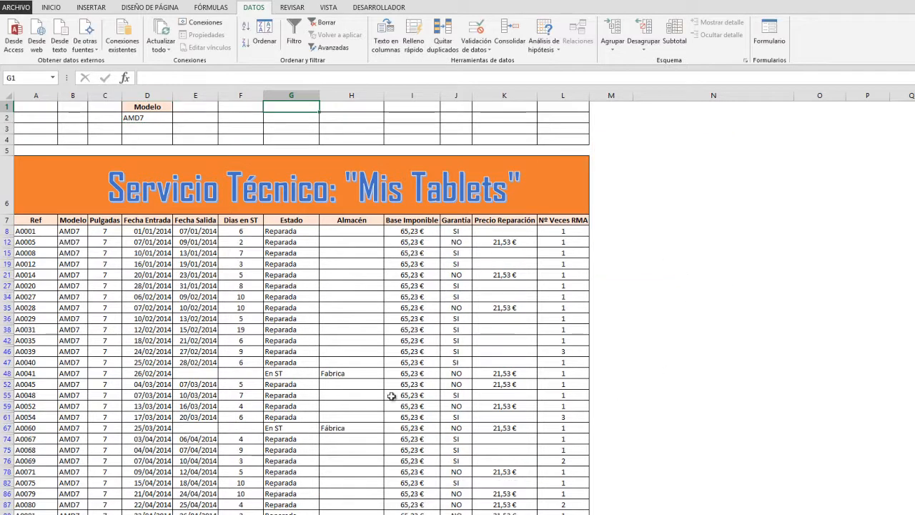
# Clear the AMD7 criterion from cell D2, under the Modelo heading.
pyautogui.scroll(-7, 69, 247)
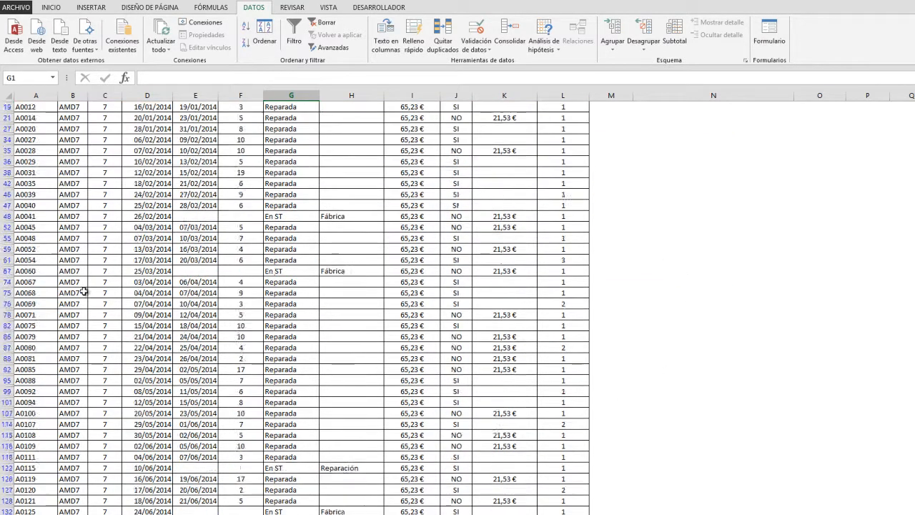
pyautogui.scroll(-10, 65, 492)
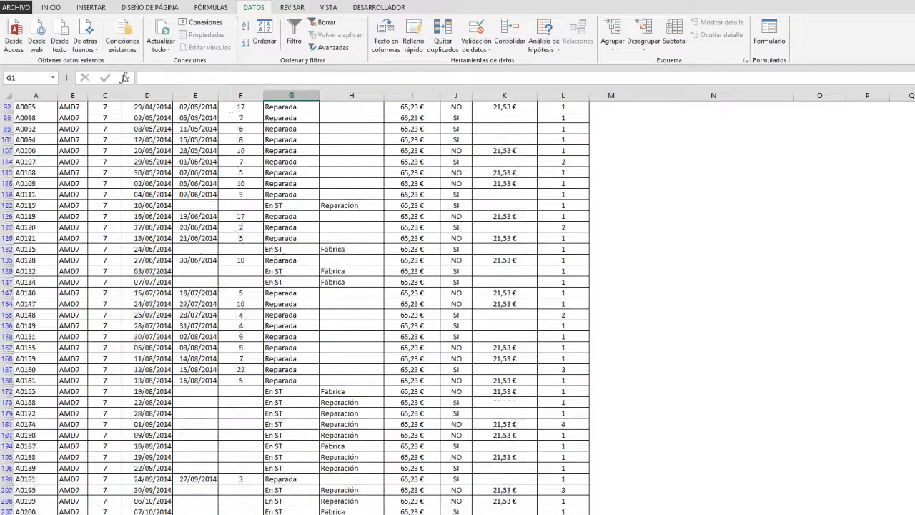
pyautogui.scroll(-3, 77, 477)
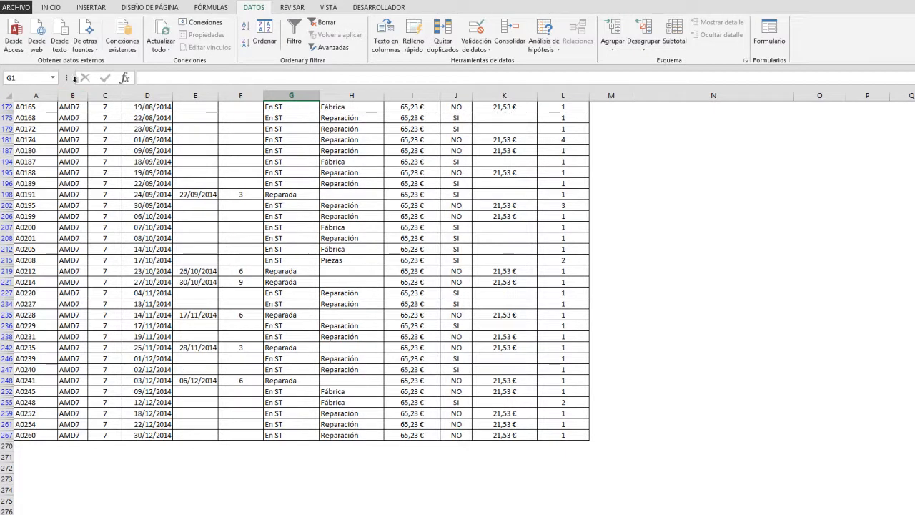
pyautogui.scroll(15, 595, 306)
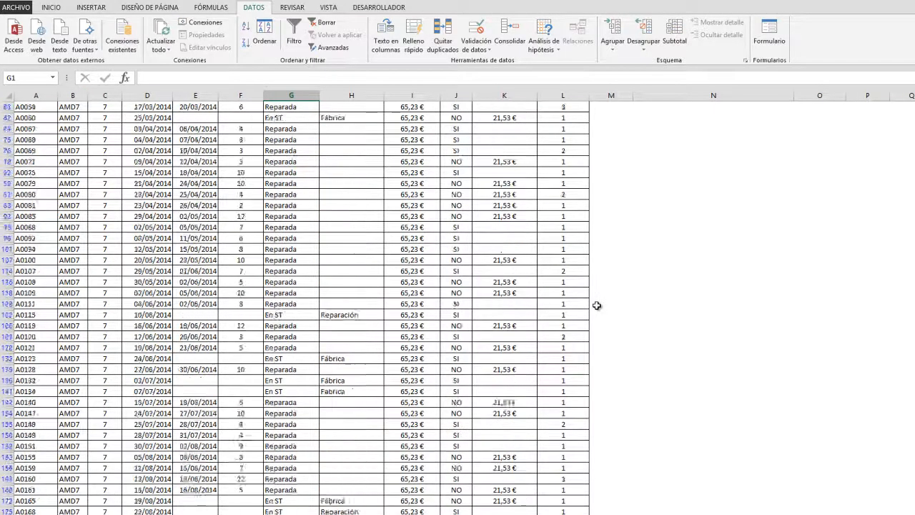
pyautogui.scroll(4, 597, 306)
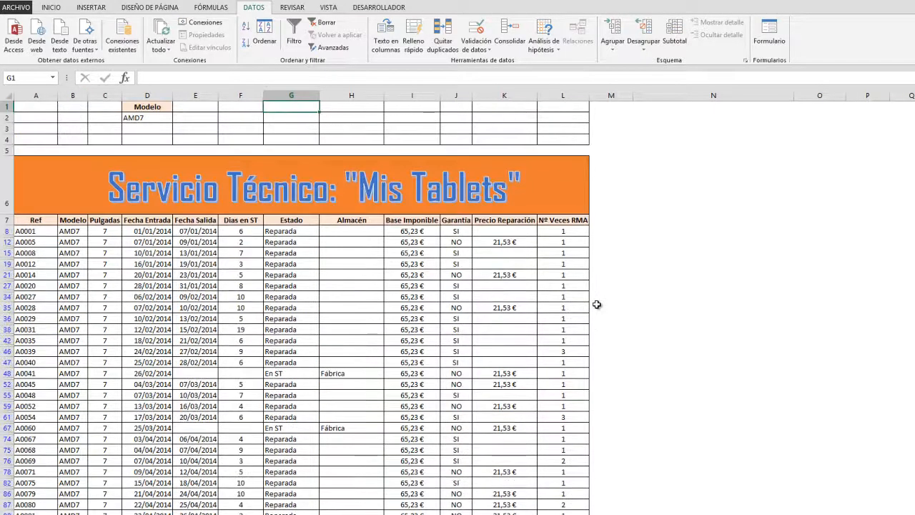
pyautogui.click(152, 118)
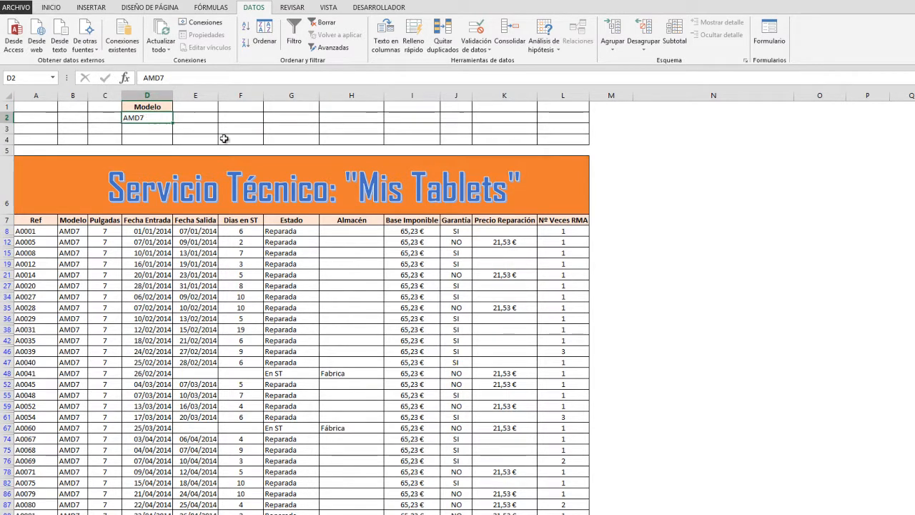
pyautogui.press('Delete')
# Reapply the advanced filter in place on A7:L269 with the empty criterion in D1:D2.
pyautogui.click(328, 52)
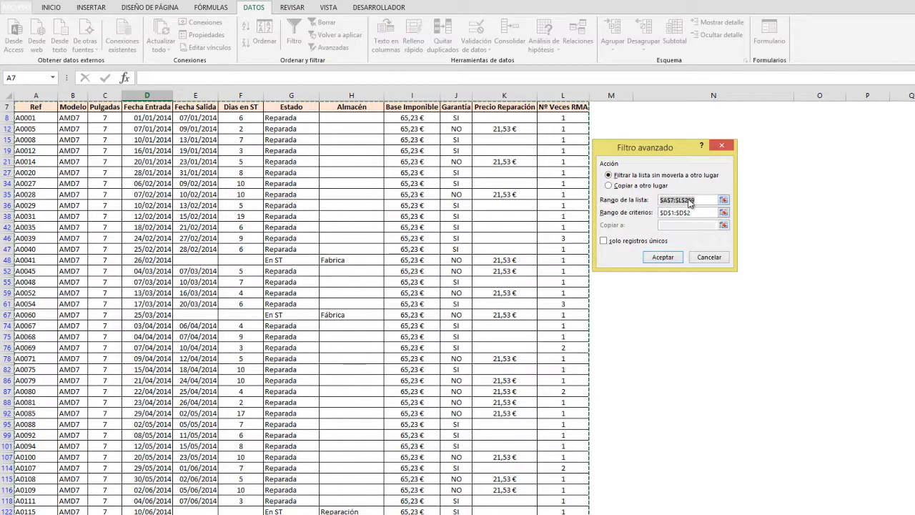
pyautogui.scroll(2, 688, 202)
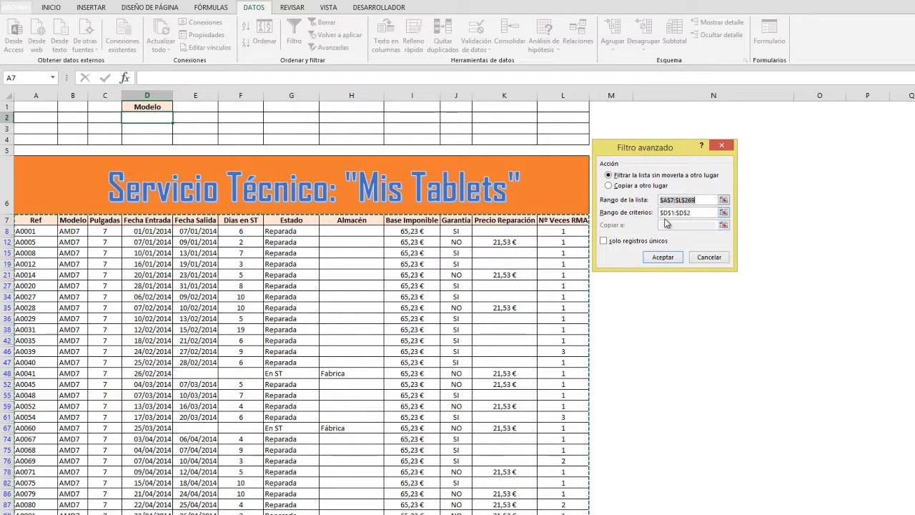
pyautogui.click(663, 257)
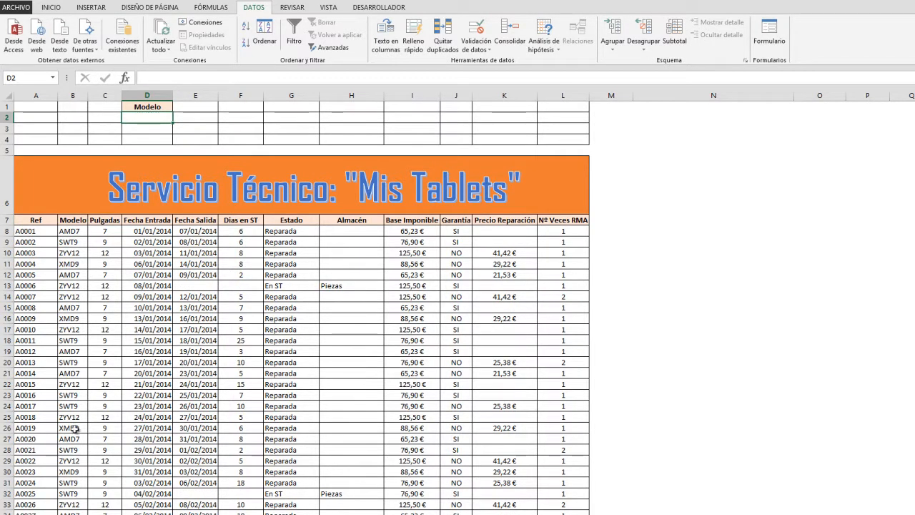
pyautogui.scroll(-5, 75, 427)
pyautogui.scroll(5, 71, 439)
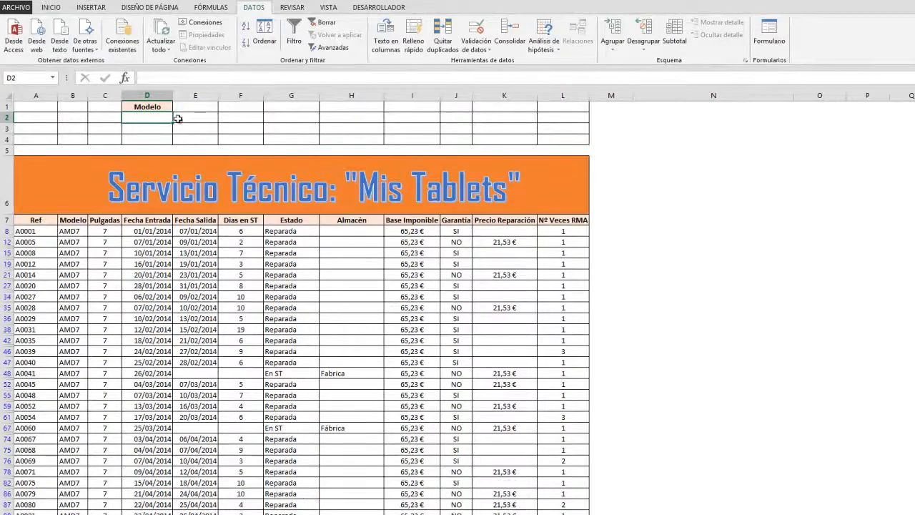
# Clear the filter from the repair table so that all its records are shown.
pyautogui.scroll(-5, 72, 286)
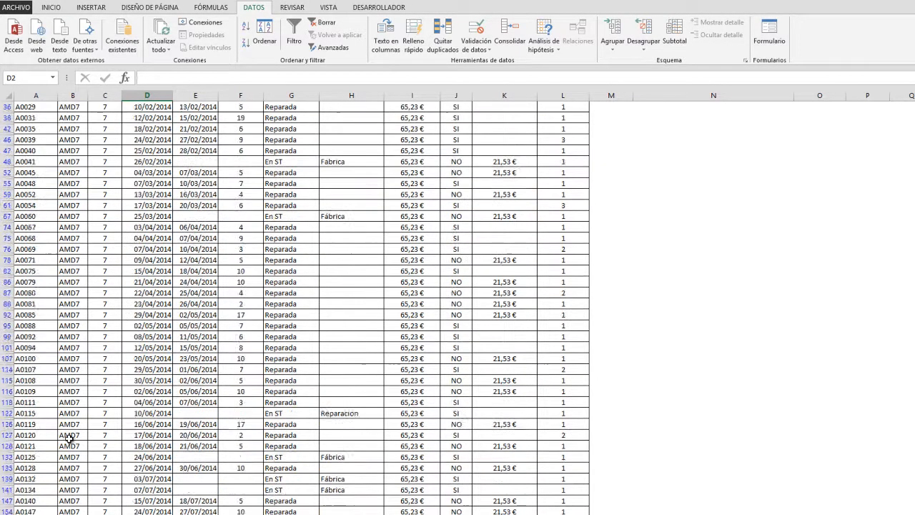
pyautogui.scroll(-6, 71, 441)
pyautogui.scroll(7, 74, 459)
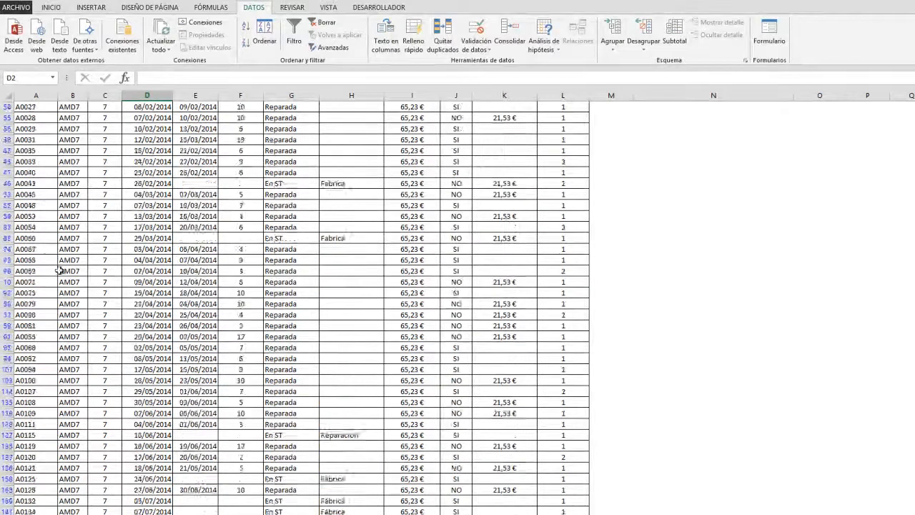
pyautogui.scroll(5, 60, 270)
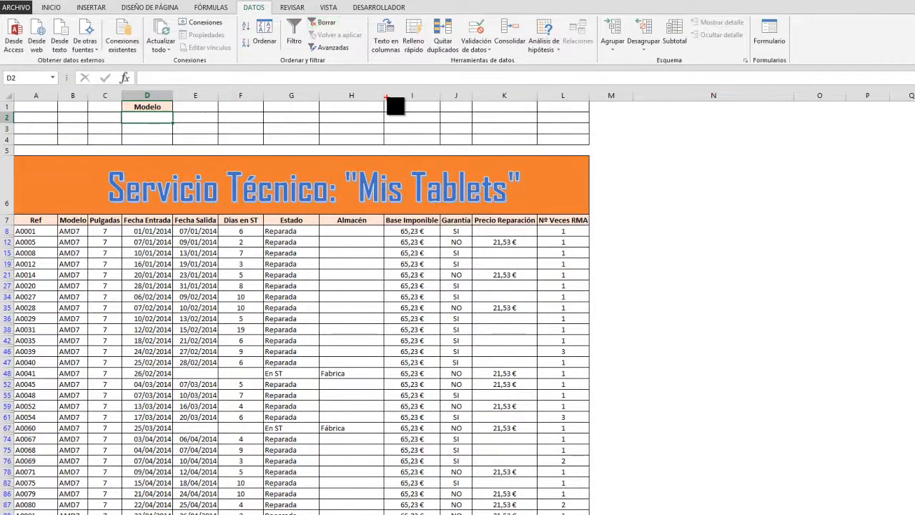
pyautogui.moveTo(237, 2)
pyautogui.mouseDown()
pyautogui.moveTo(343, 72)
pyautogui.moveTo(376, 74)
pyautogui.moveTo(368, 69)
pyautogui.mouseUp()
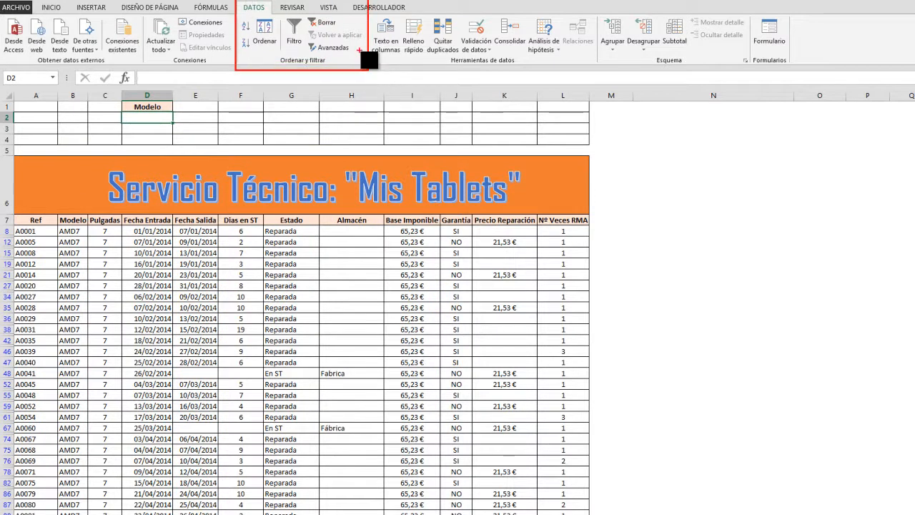
pyautogui.moveTo(340, 19); pyautogui.dragTo(379, 0)
pyautogui.press('Escape')
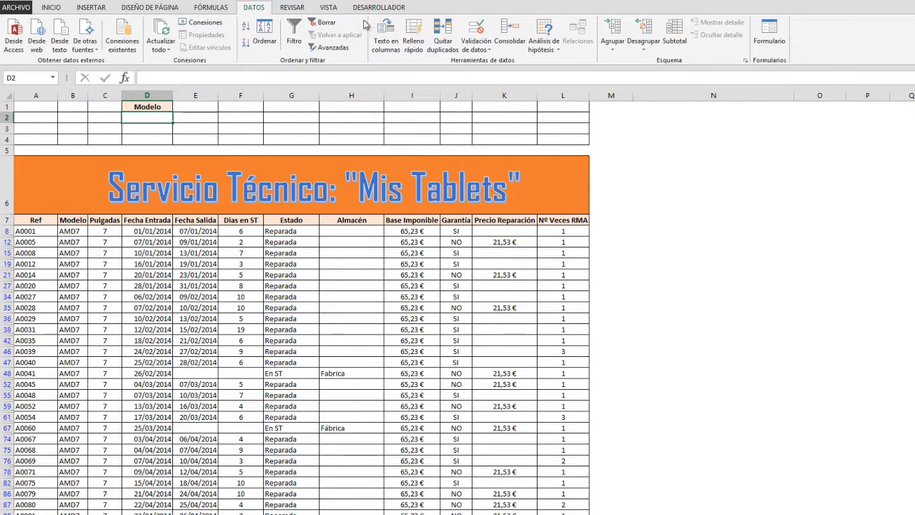
pyautogui.click(325, 24)
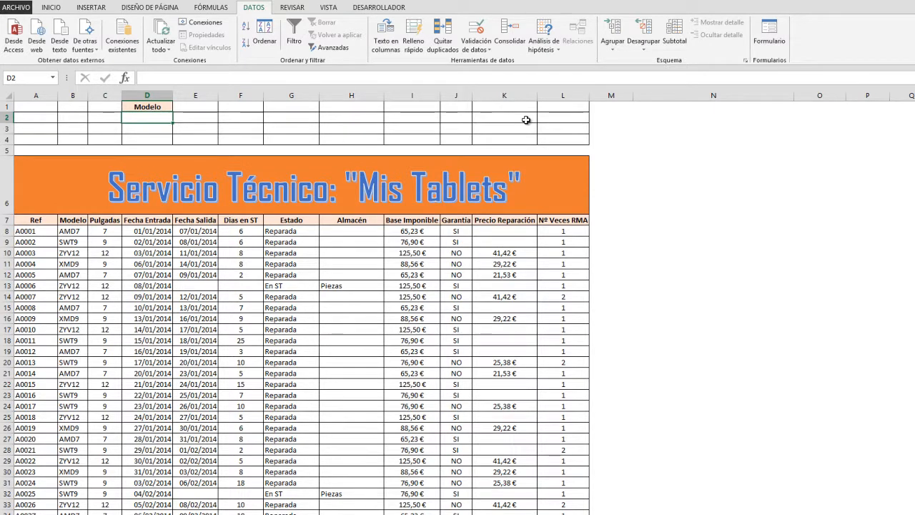
# Enter SWT9 as the new criterion in cell D2, under the Modelo heading.
pyautogui.write('SWT9')
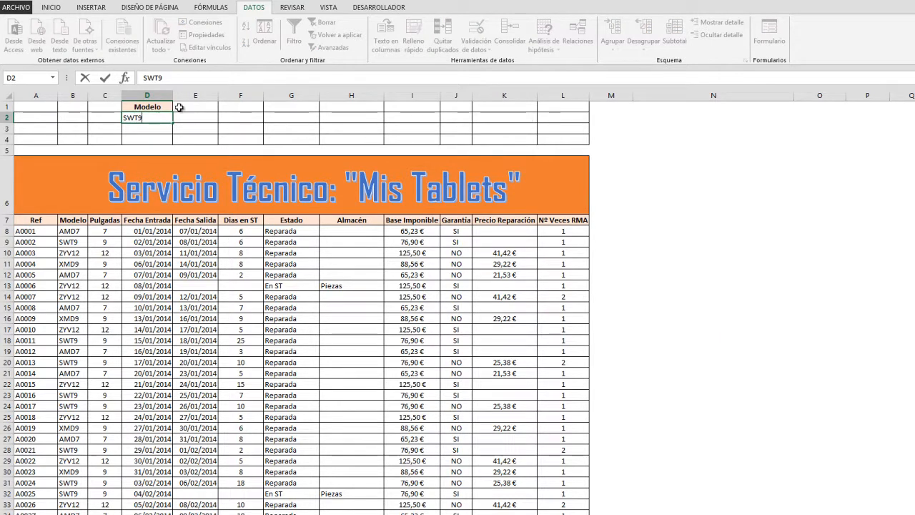
pyautogui.click(274, 125)
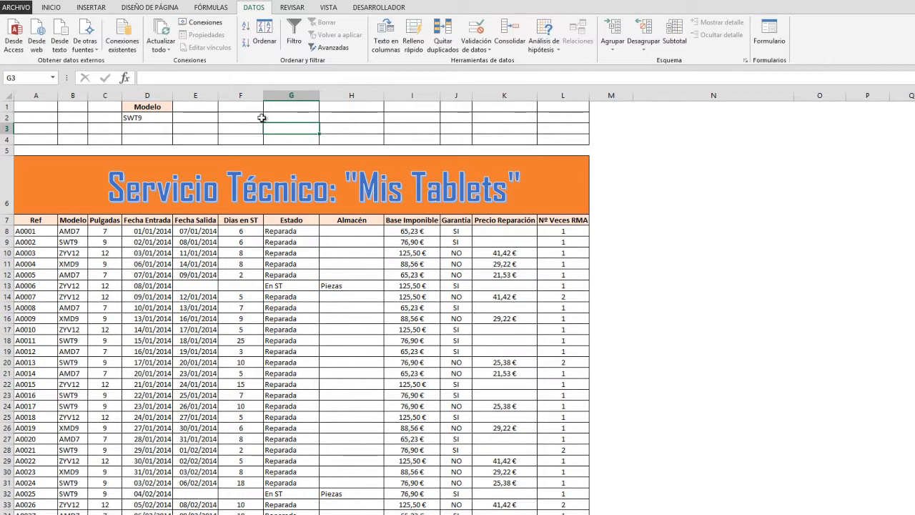
pyautogui.click(351, 118)
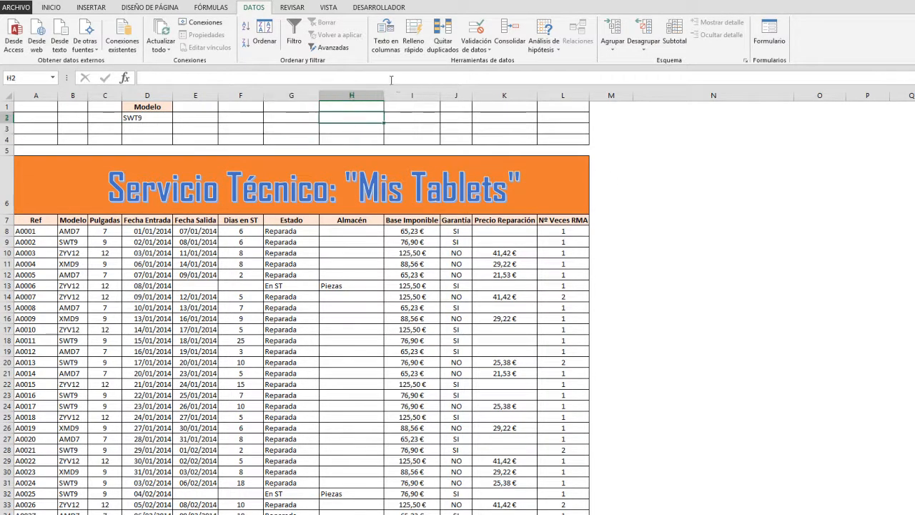
# Set the advanced filter's list range to A7:L269 and apply it in place with the criteria range D1:D2.
pyautogui.click(334, 47)
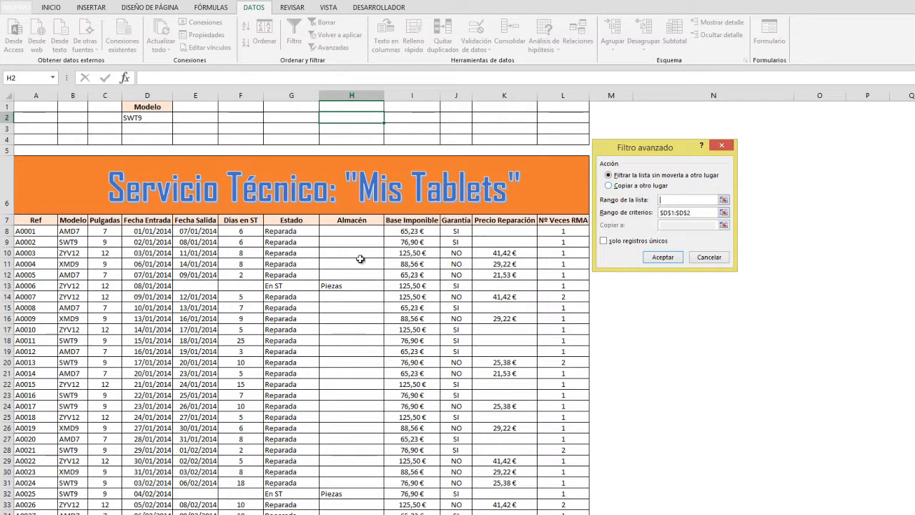
pyautogui.moveTo(20, 222); pyautogui.dragTo(548, 506)
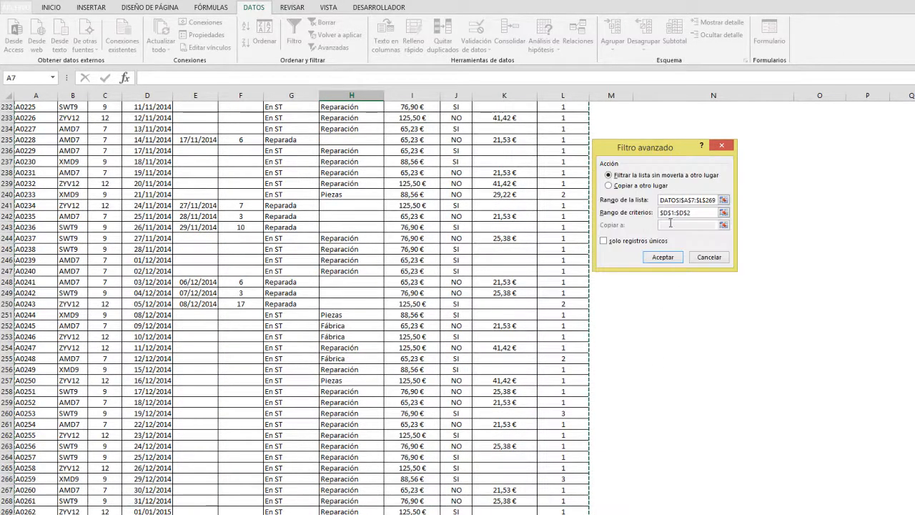
pyautogui.click(664, 258)
pyautogui.scroll(8, 316, 298)
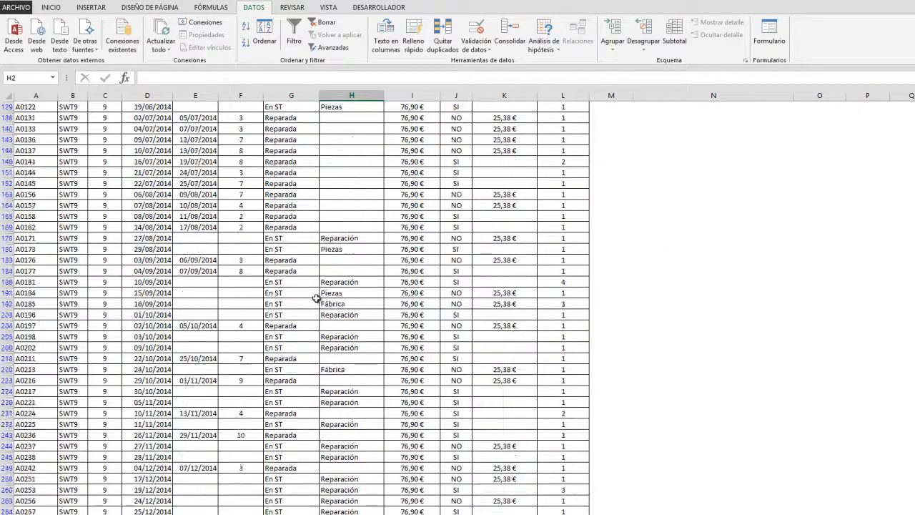
pyautogui.scroll(12, 316, 298)
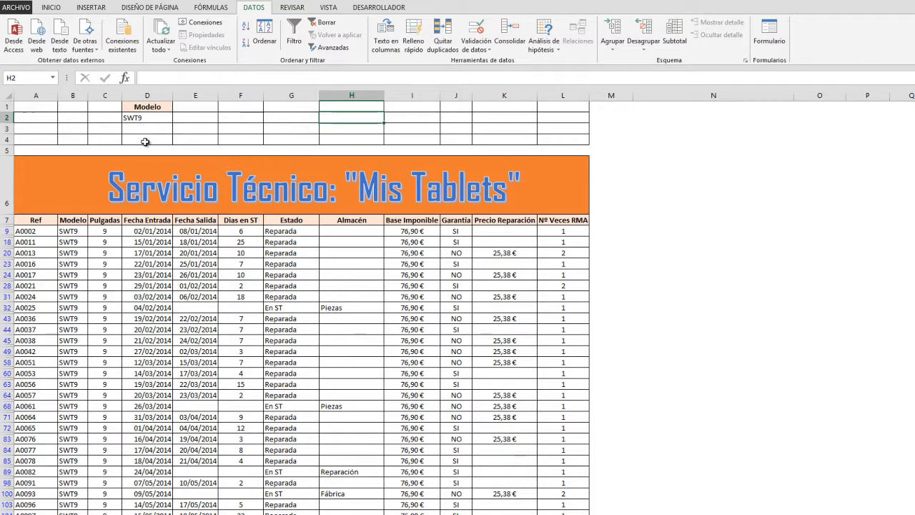
# Clear the filter from the repair table, and check the advanced filter's list range with cell H2 outside the table selected.
pyautogui.click(323, 25)
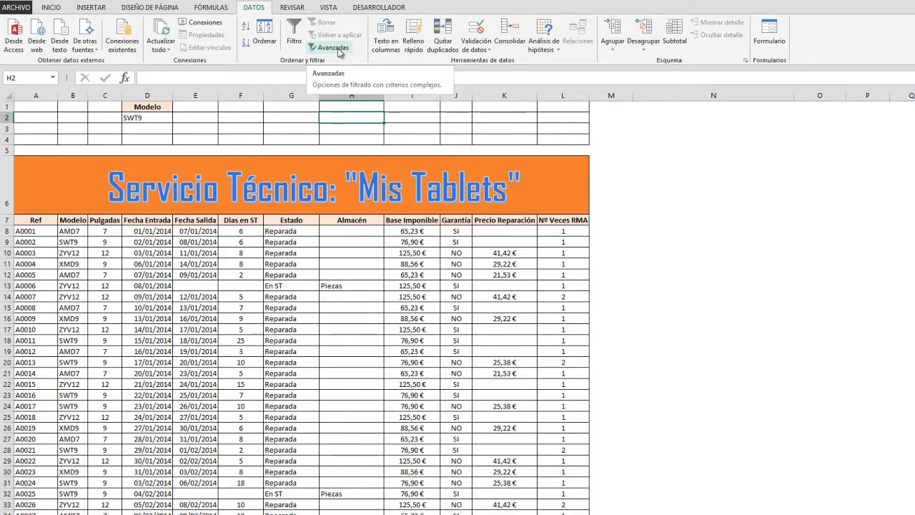
pyautogui.click(339, 52)
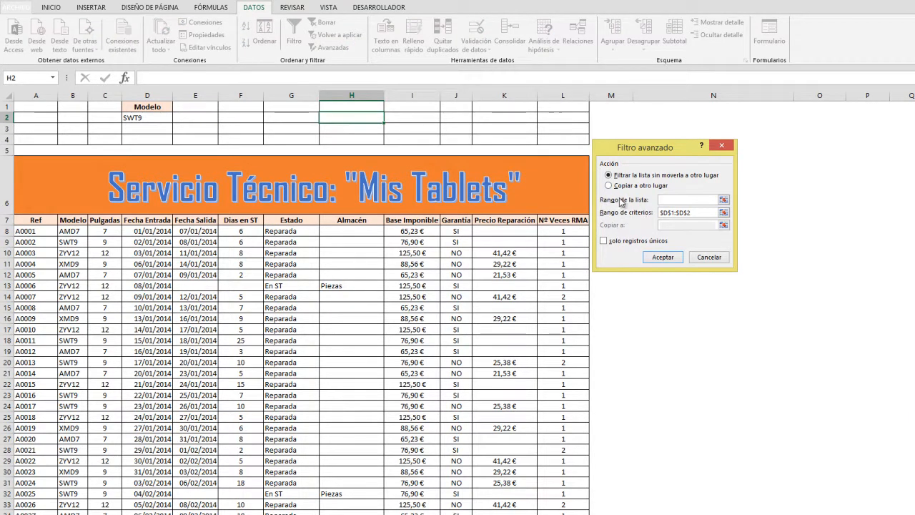
pyautogui.click(716, 259)
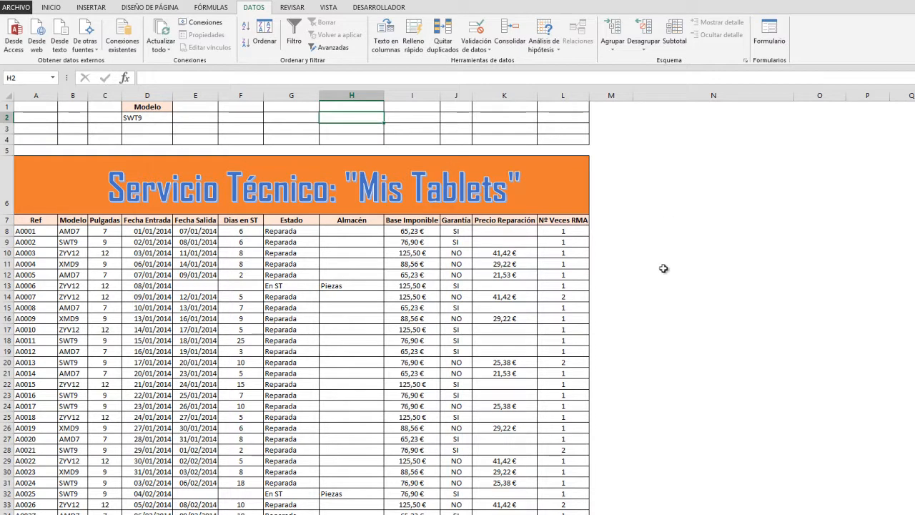
# Starting from the Ref heading in A7, apply the advanced filter in place to A7:L269 with criteria D1:D2, and clear the filter.
pyautogui.click(36, 223)
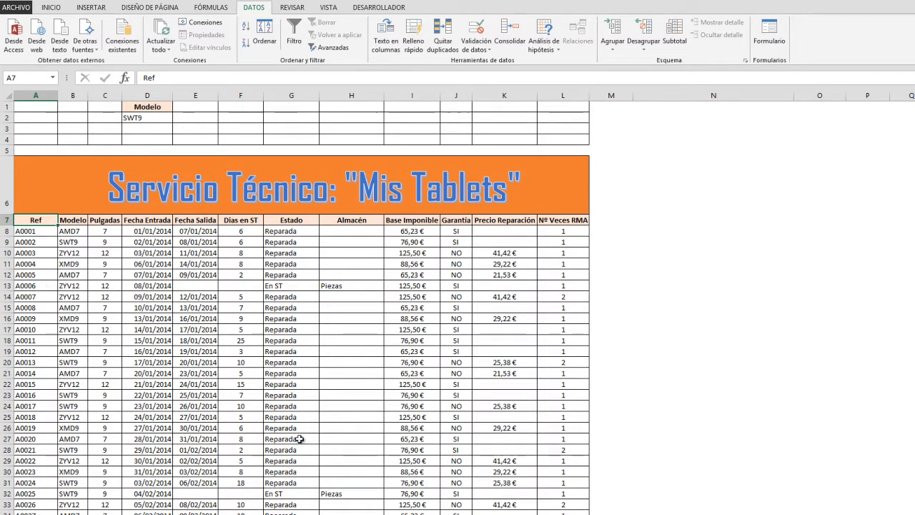
pyautogui.click(334, 50)
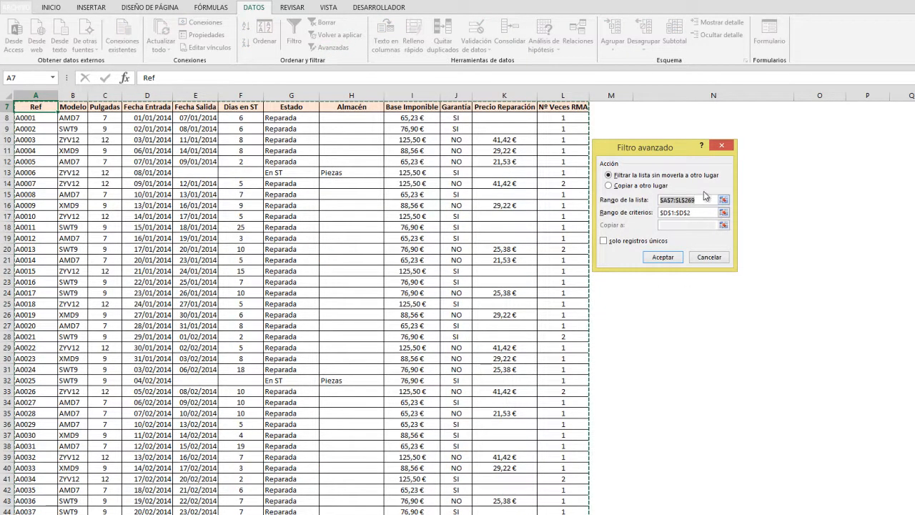
pyautogui.moveTo(677, 148); pyautogui.dragTo(676, 118)
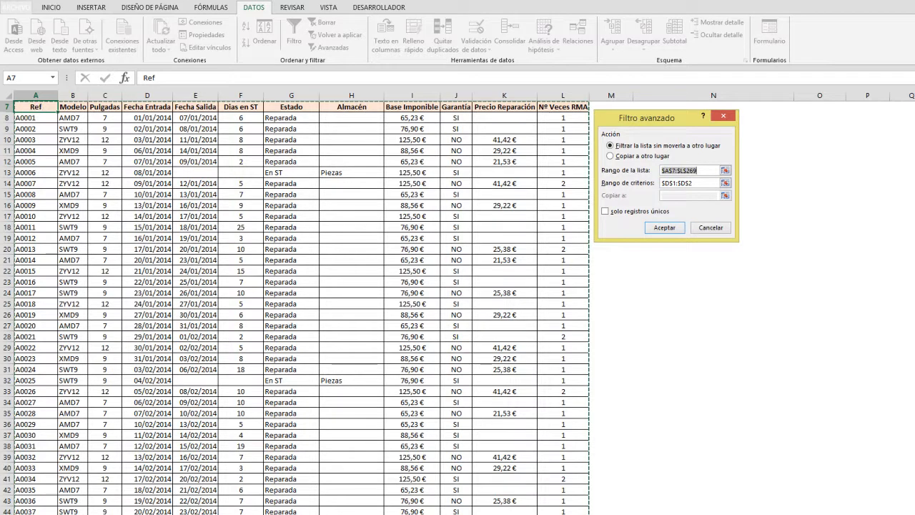
pyautogui.scroll(2, 333, 301)
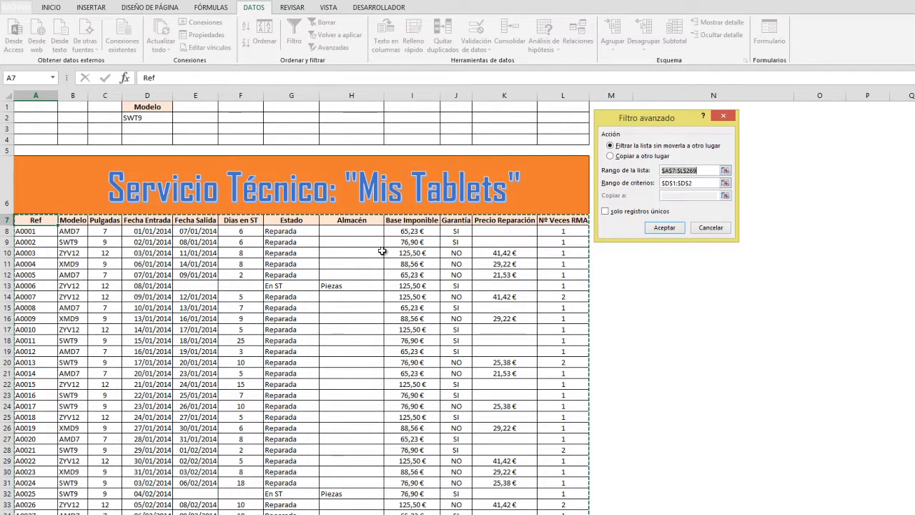
pyautogui.click(664, 229)
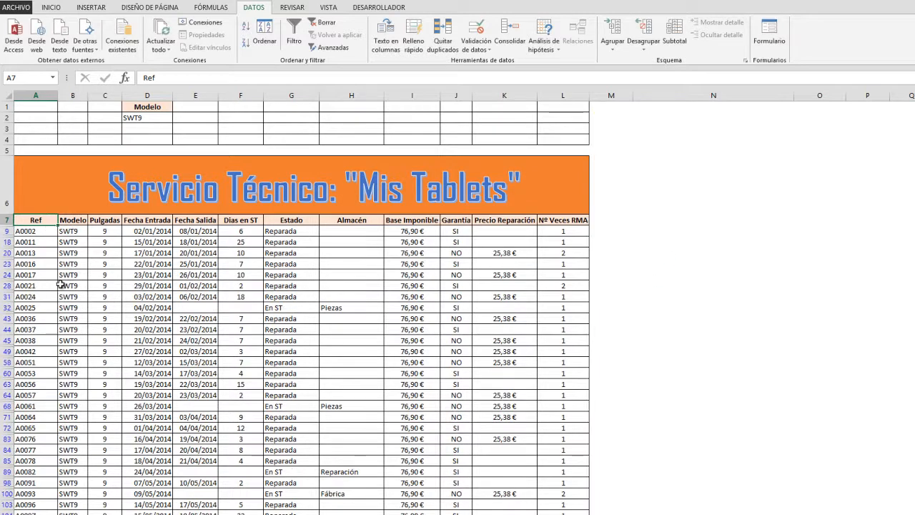
pyautogui.click(323, 22)
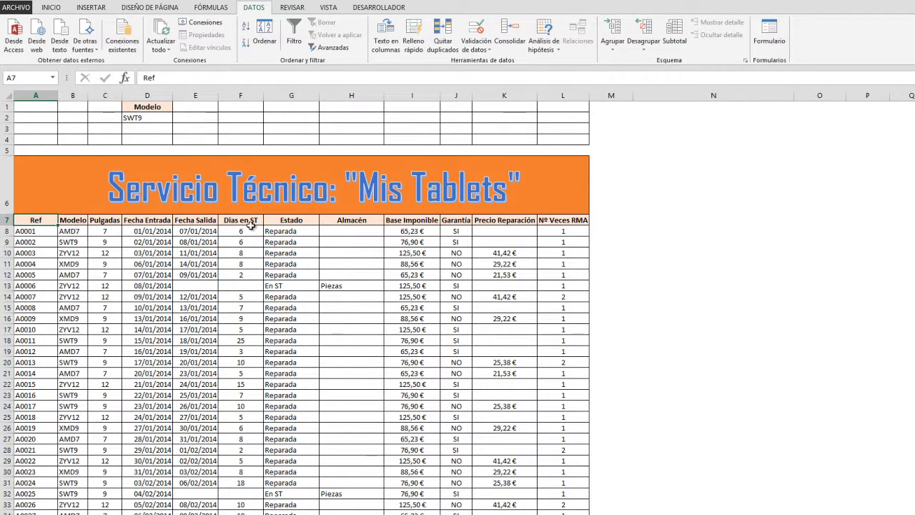